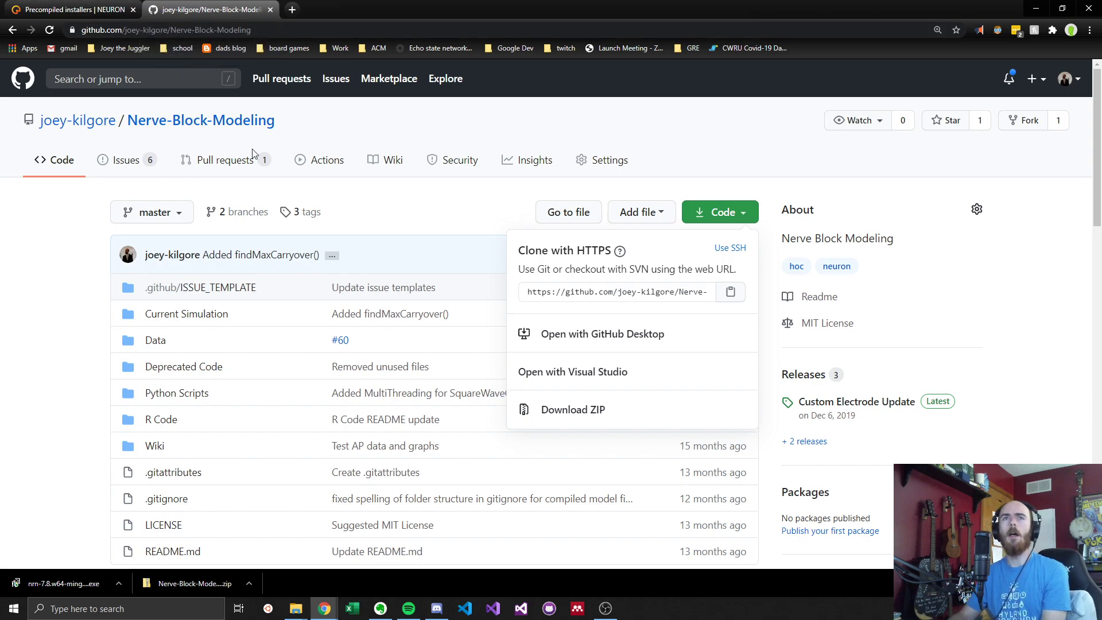
Review the macOS, Windows, Linux and source code options on NEURON's precompiled installers page
click(304, 136)
click(78, 5)
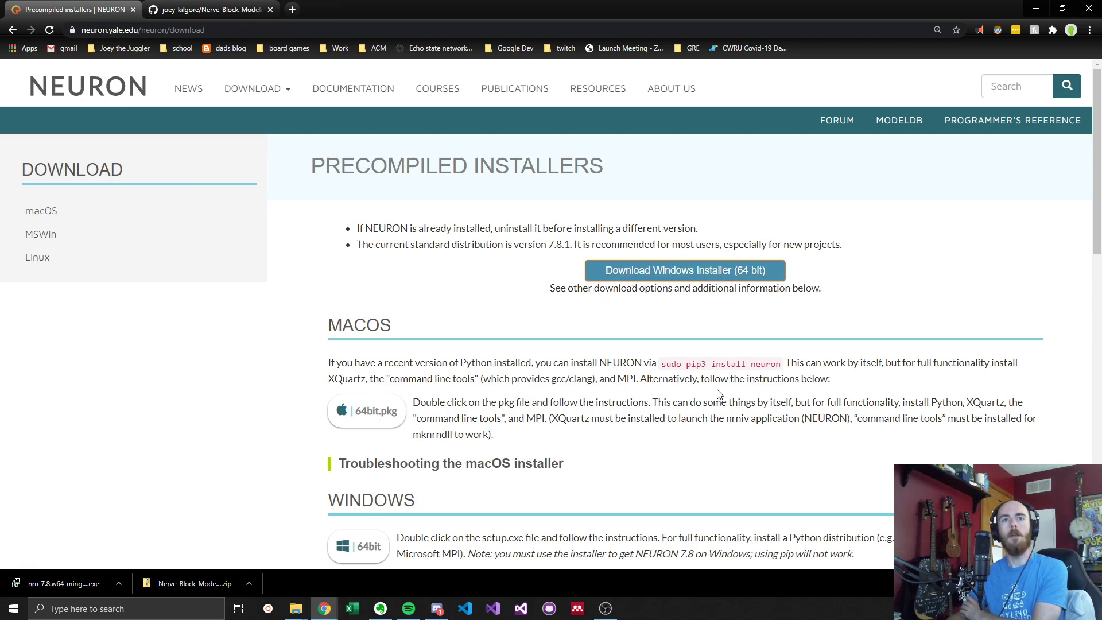
scroll(721, 393, down, 2)
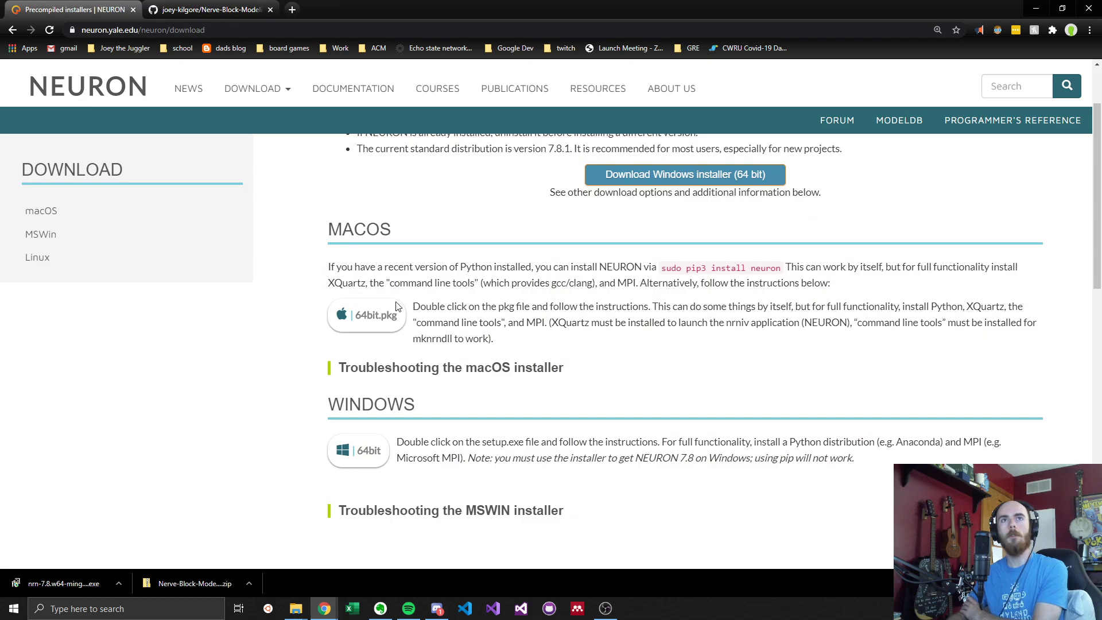
scroll(903, 308, down, 10)
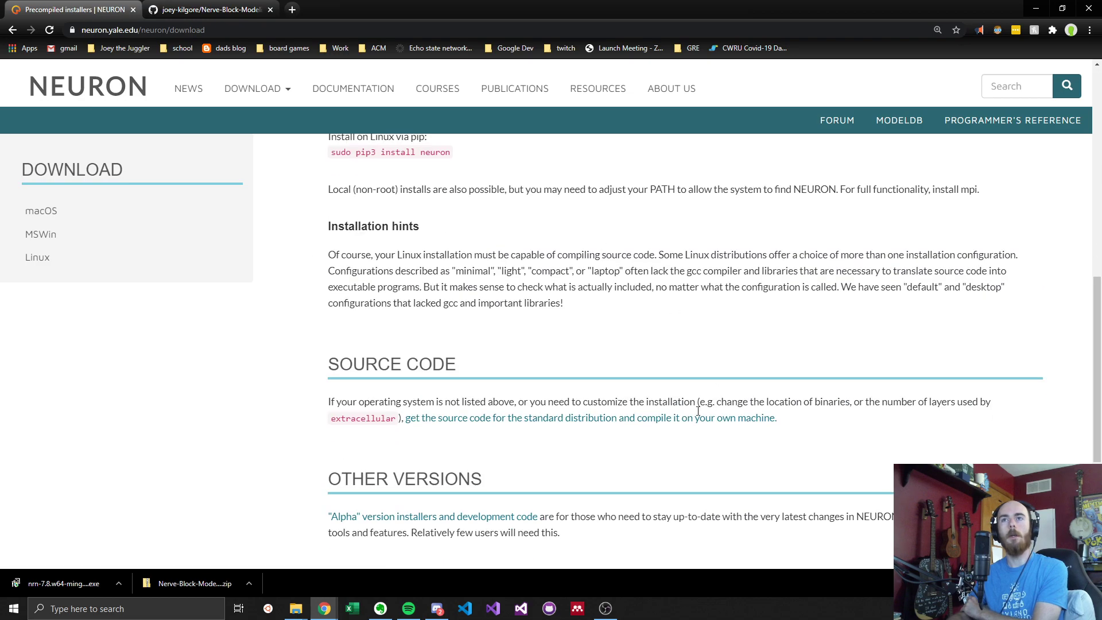
scroll(848, 477, up, 10)
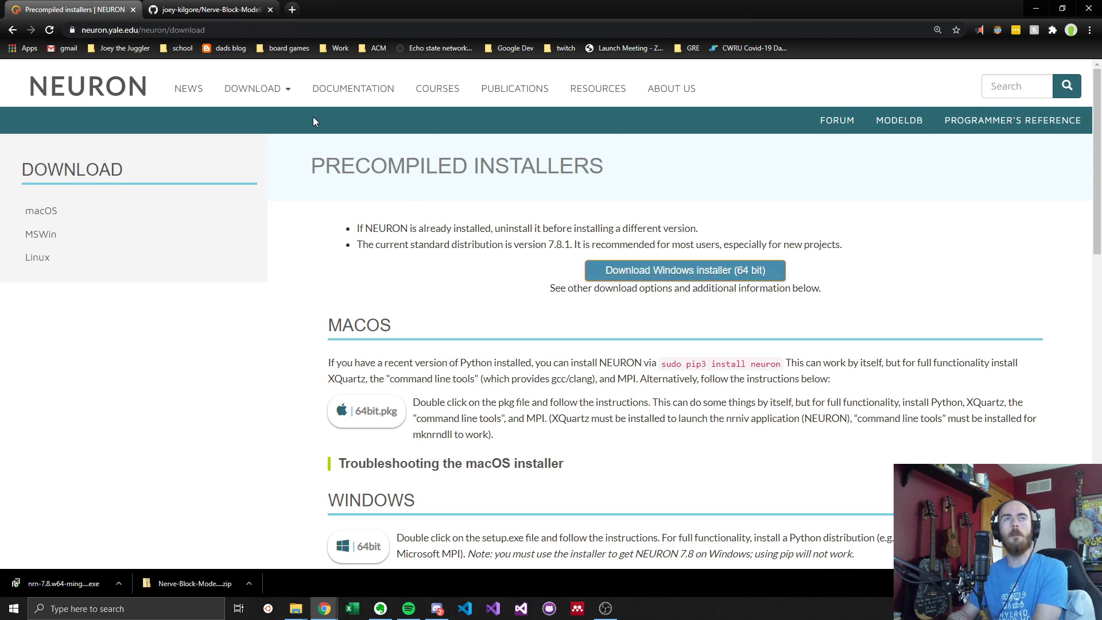
Look at the download options for the Nerve-Block-Modeling repository on GitHub
click(209, 5)
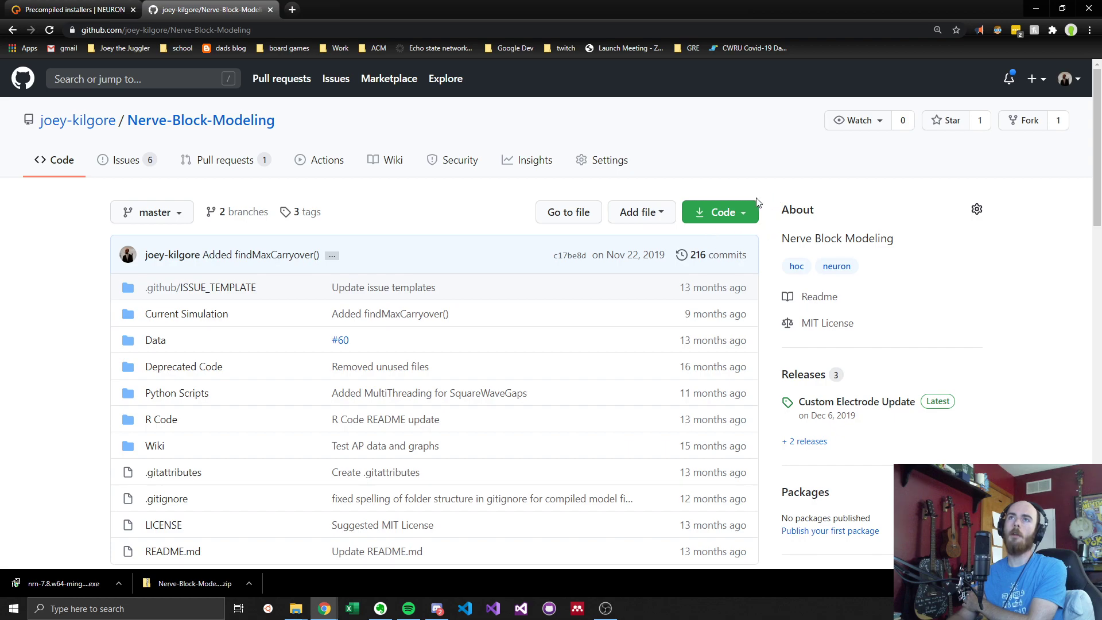
click(747, 213)
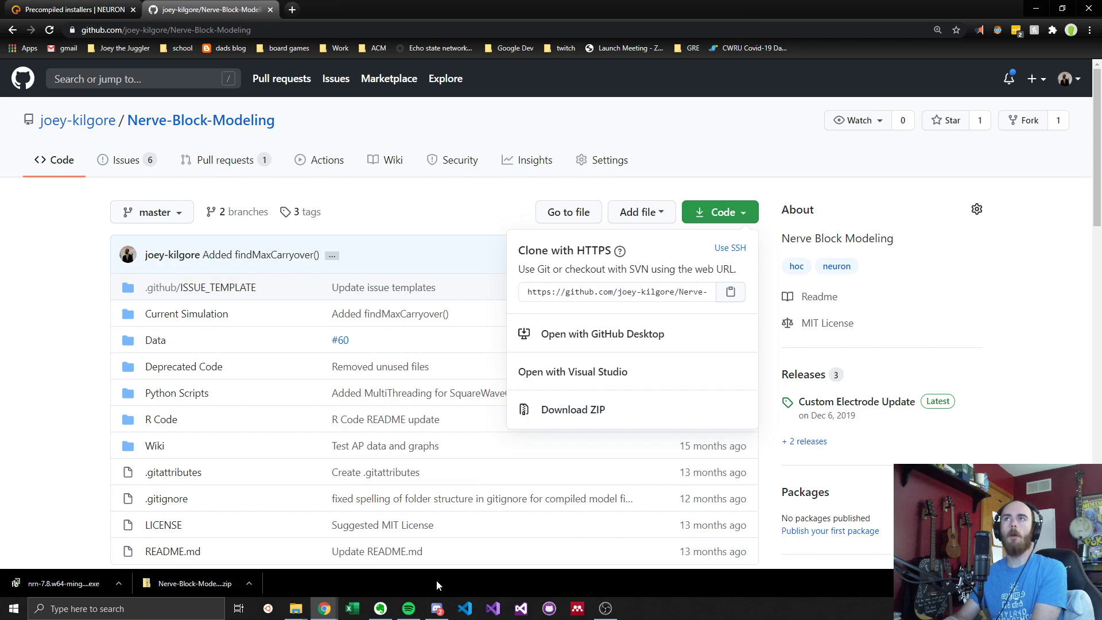
click(398, 207)
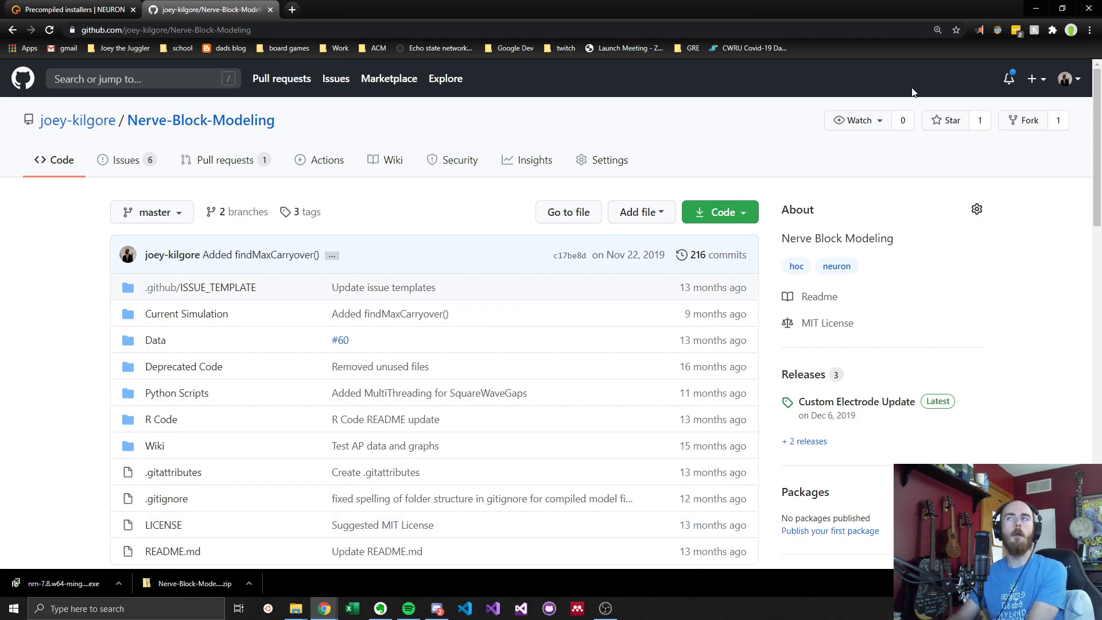
Run the NEURON 7.8 setup file from the desktop, installing the default components into c:\nrn
click(1039, 10)
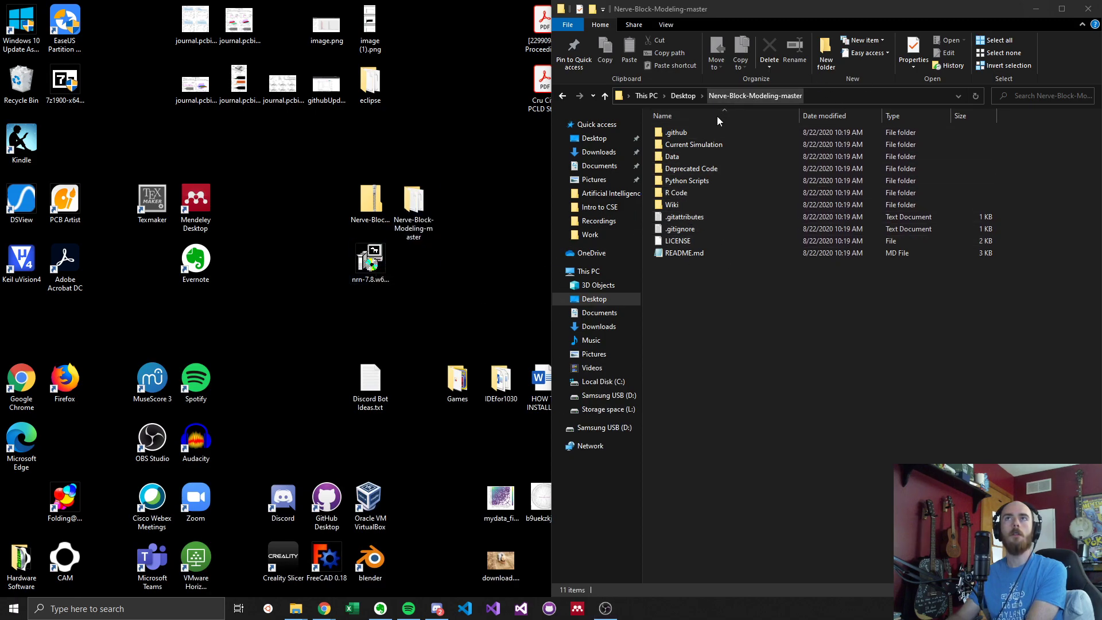
click(367, 262)
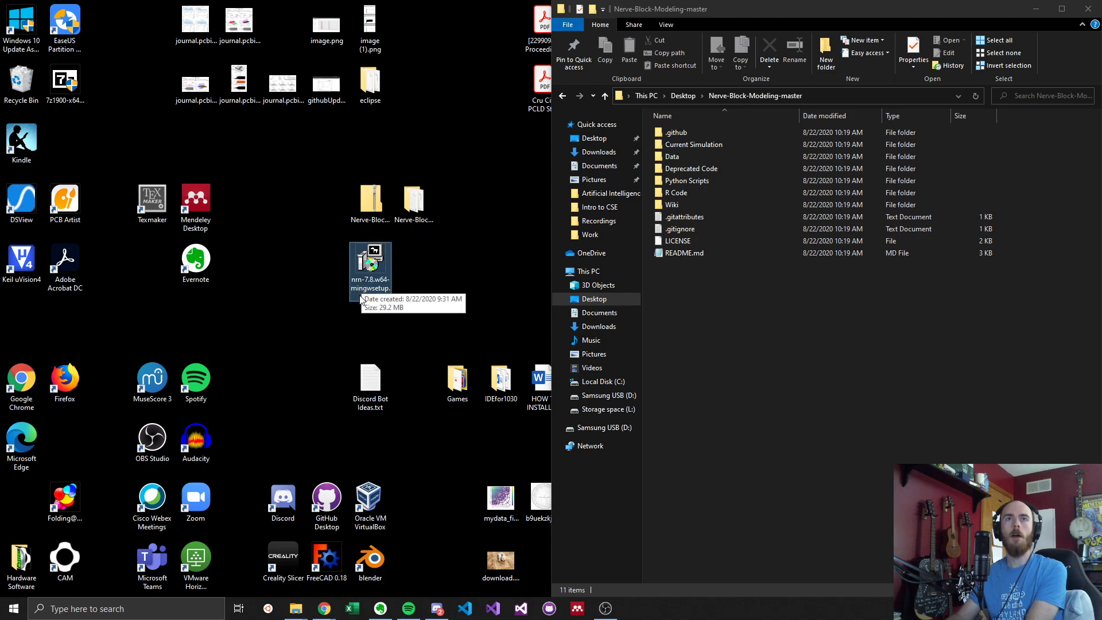
click(413, 277)
double_click(373, 261)
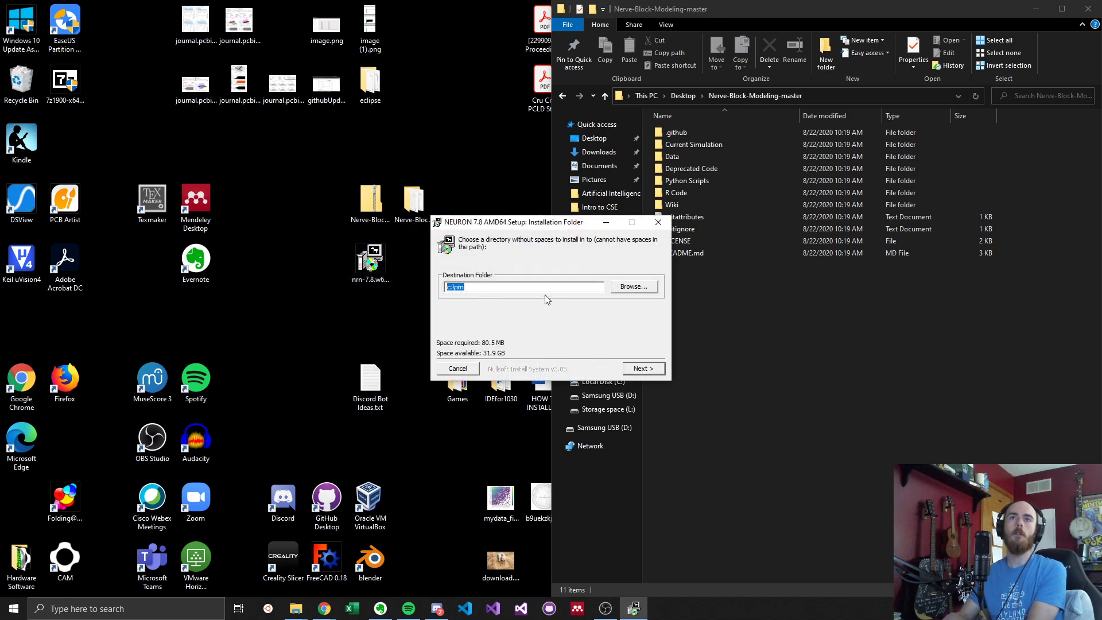
click(629, 373)
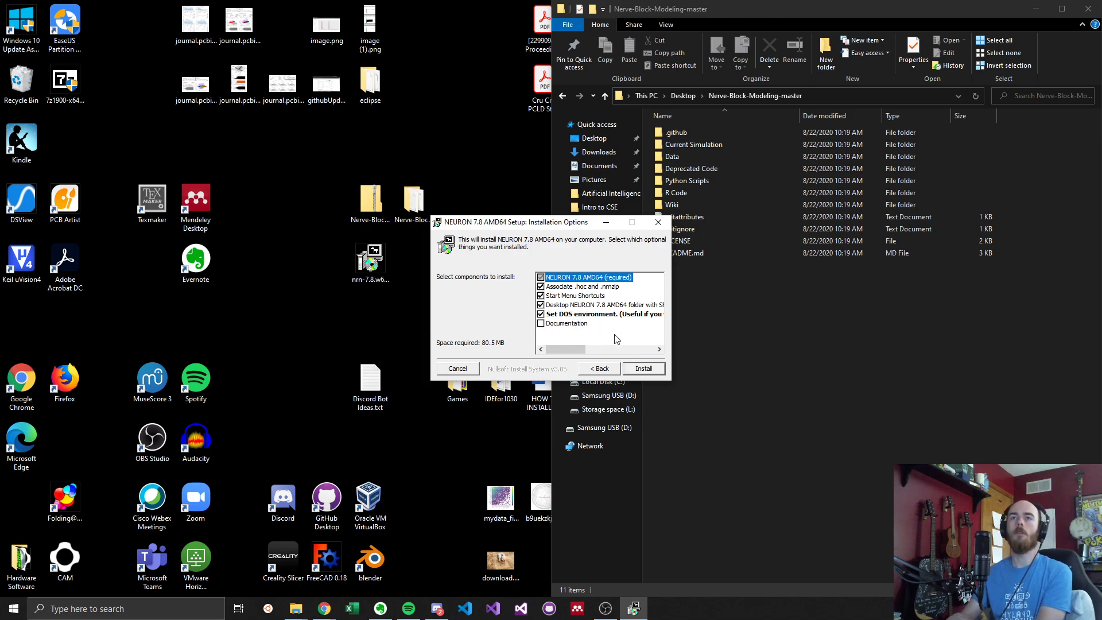
click(643, 369)
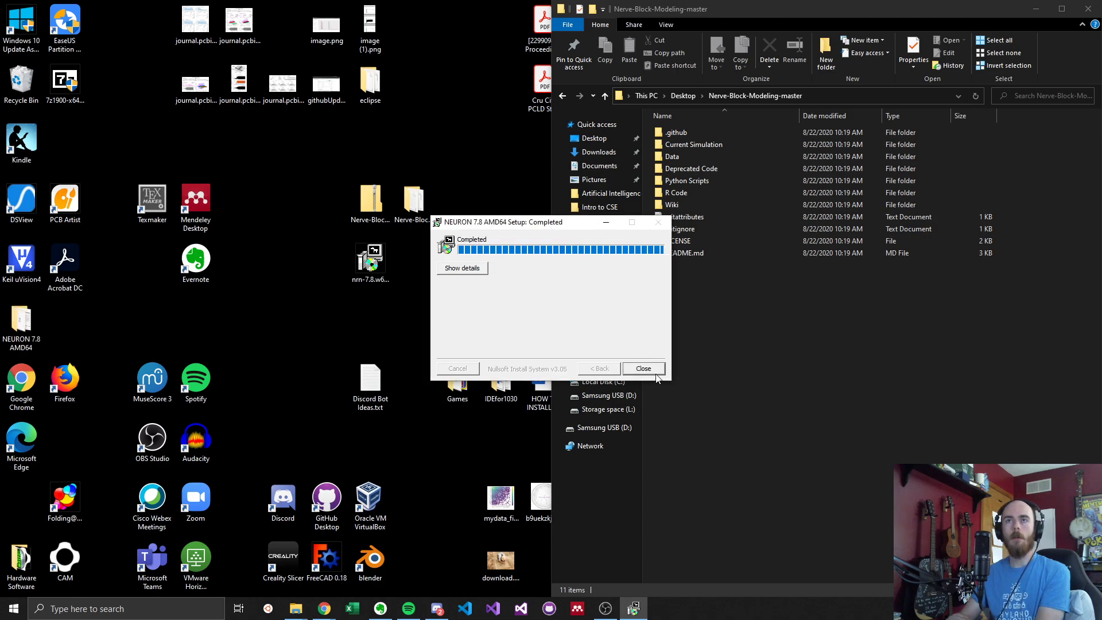
click(643, 369)
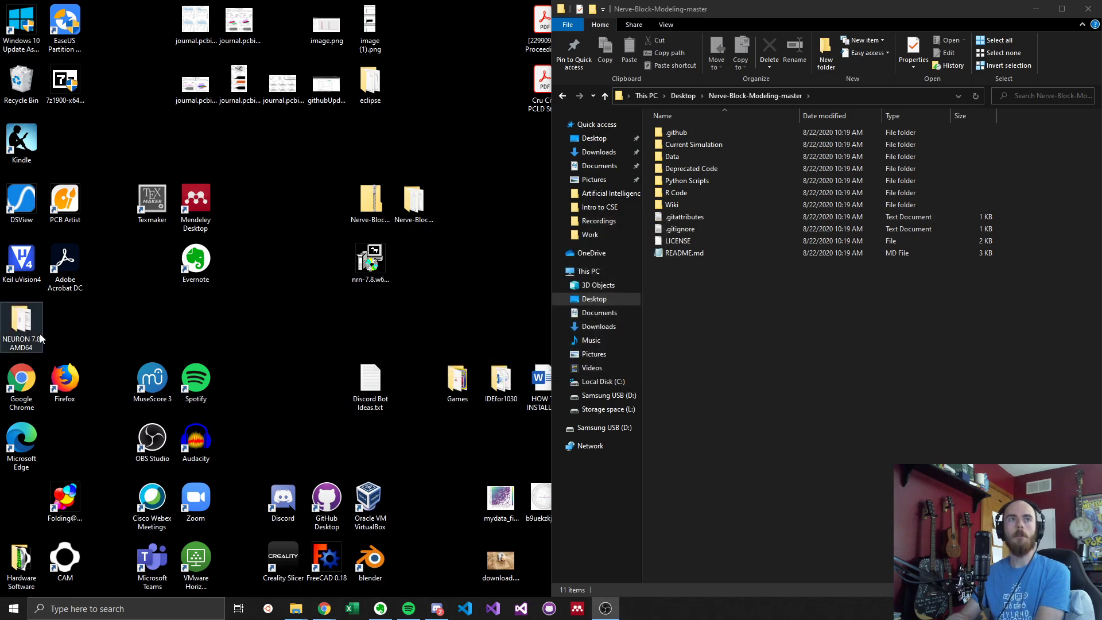
Move the NEURON 7.8 AMD64 folder beside the installer on the desktop and open it in an enlarged window
click(17, 326)
drag(17, 325, 425, 255)
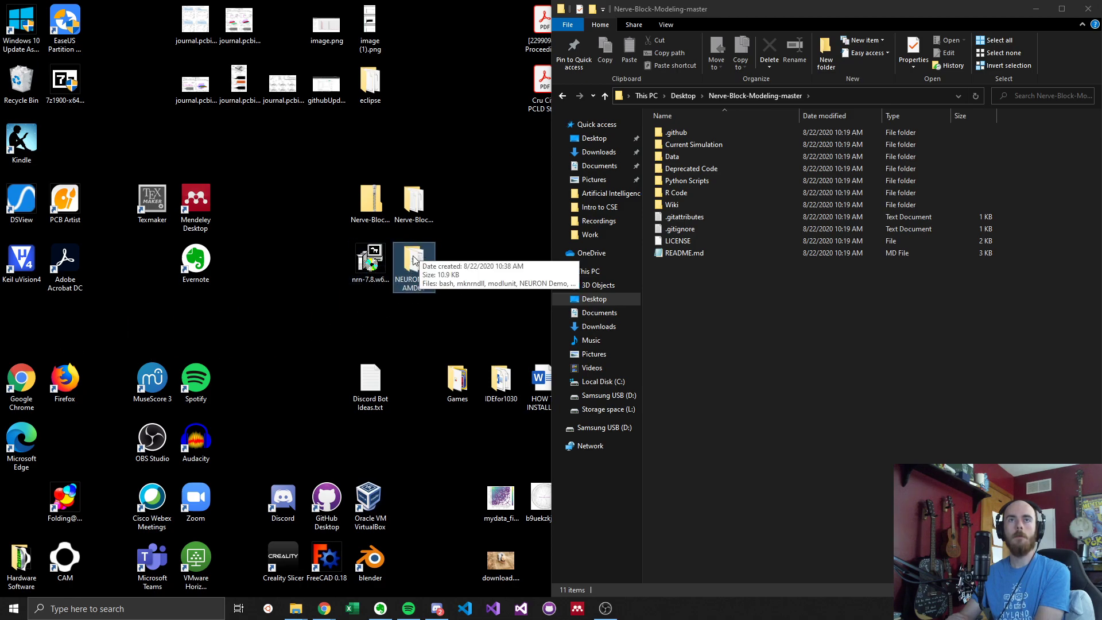
key(alt+Tab)
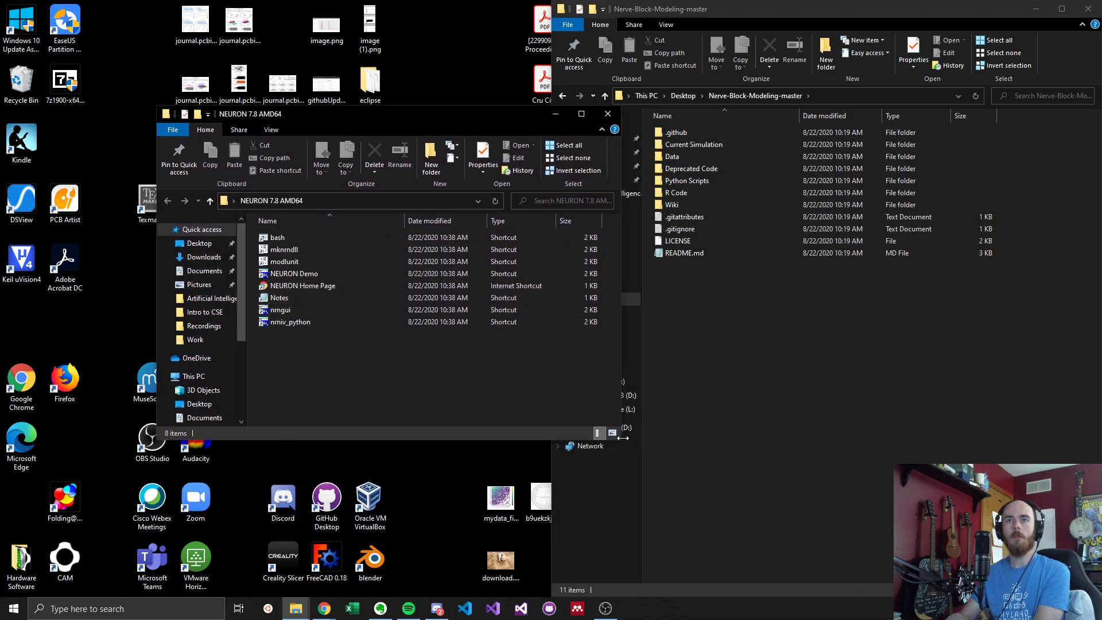
drag(621, 443, 741, 495)
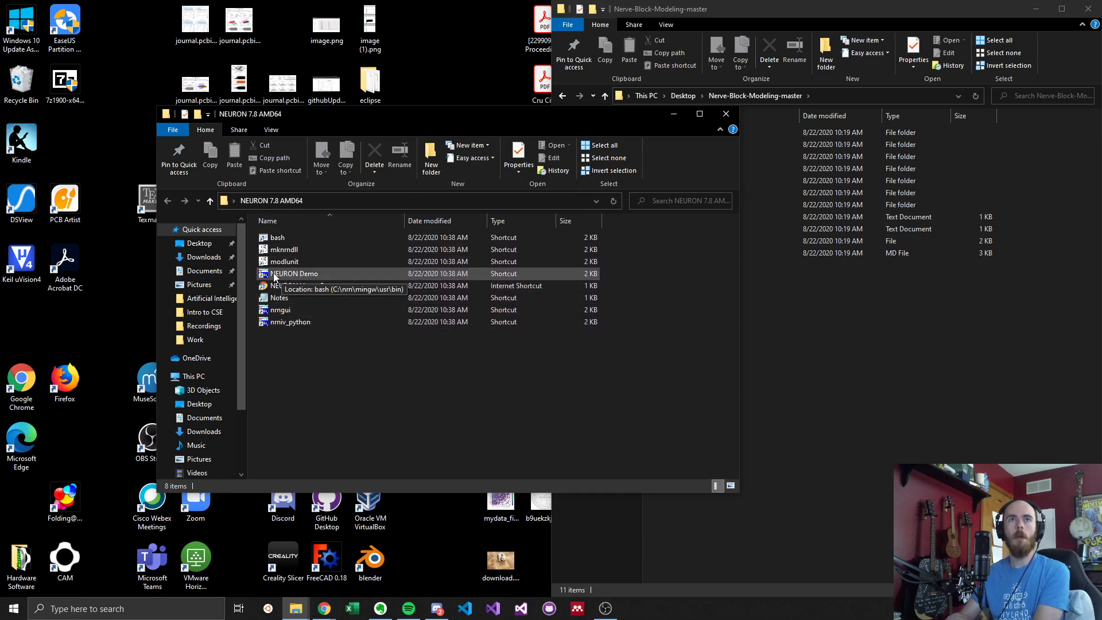
Run NEURON Demo to check the version and loaded mechanisms in its console, closing the demo and its folder when done
double_click(340, 273)
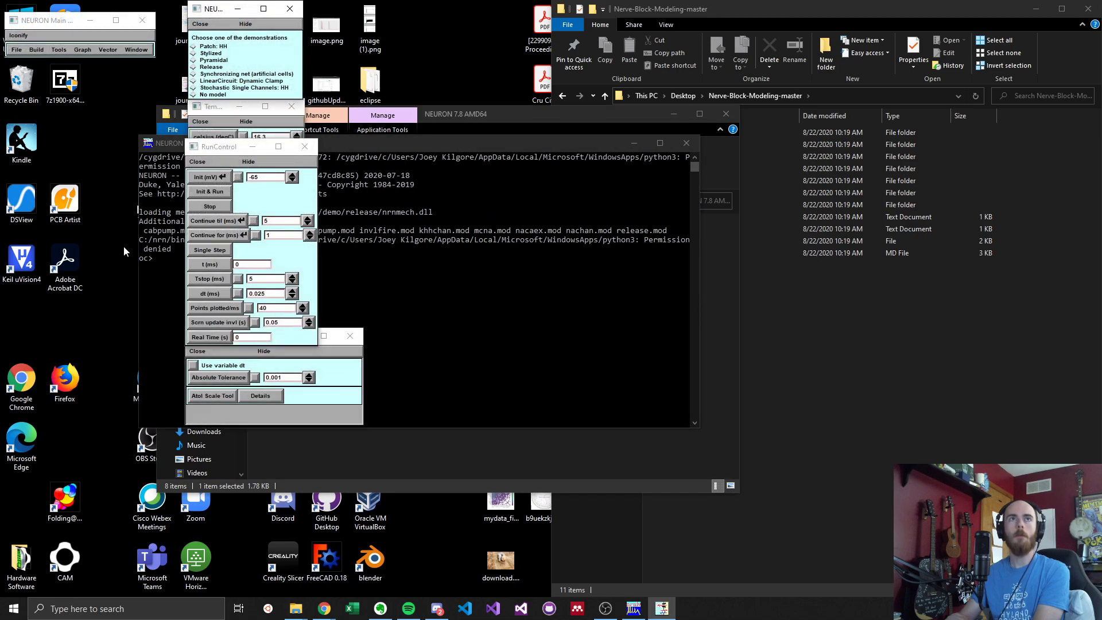
click(356, 265)
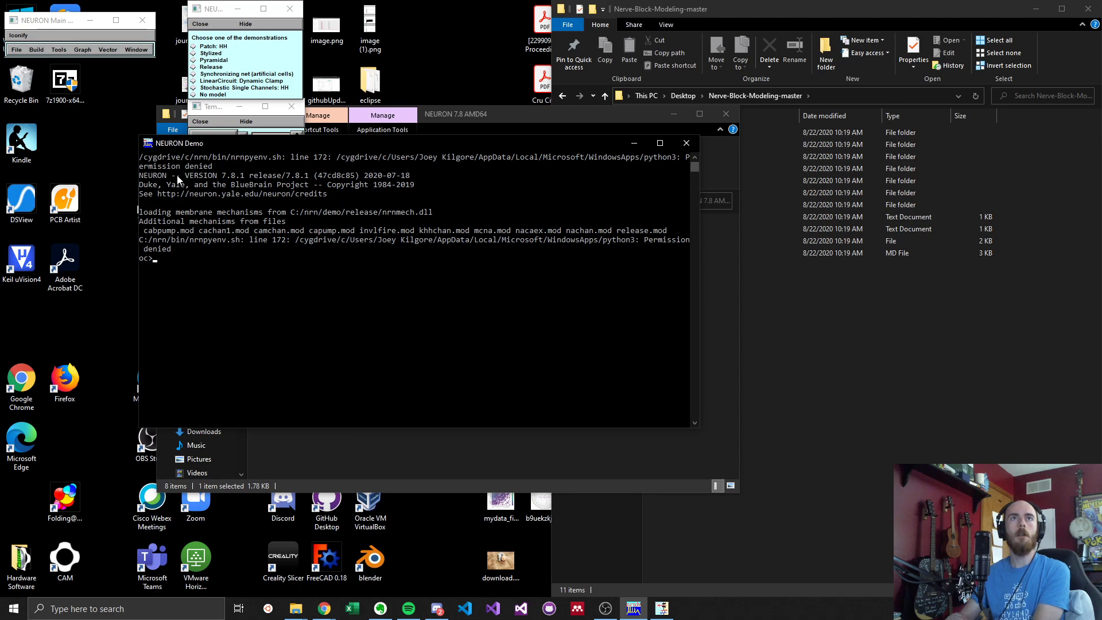
drag(156, 180, 401, 178)
click(395, 177)
click(179, 197)
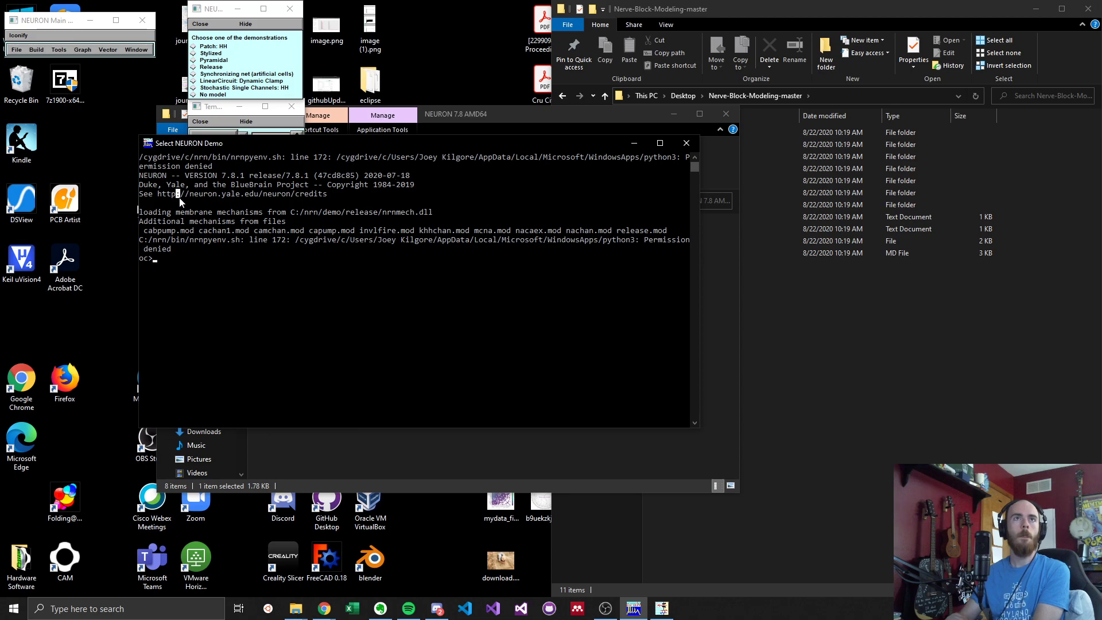
drag(149, 213, 376, 222)
click(376, 222)
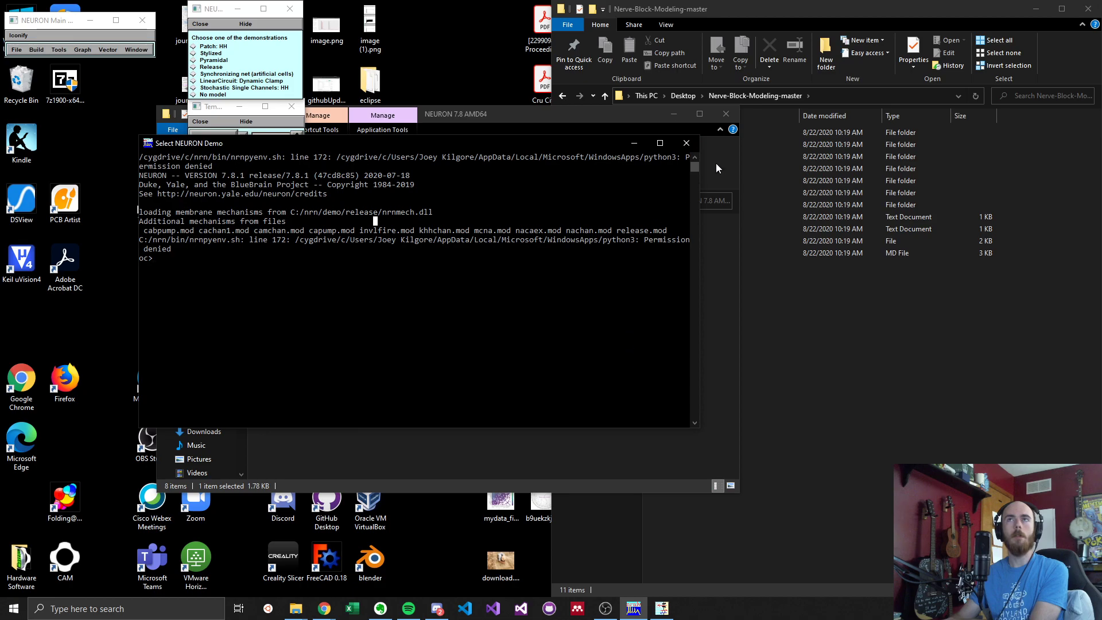
click(687, 143)
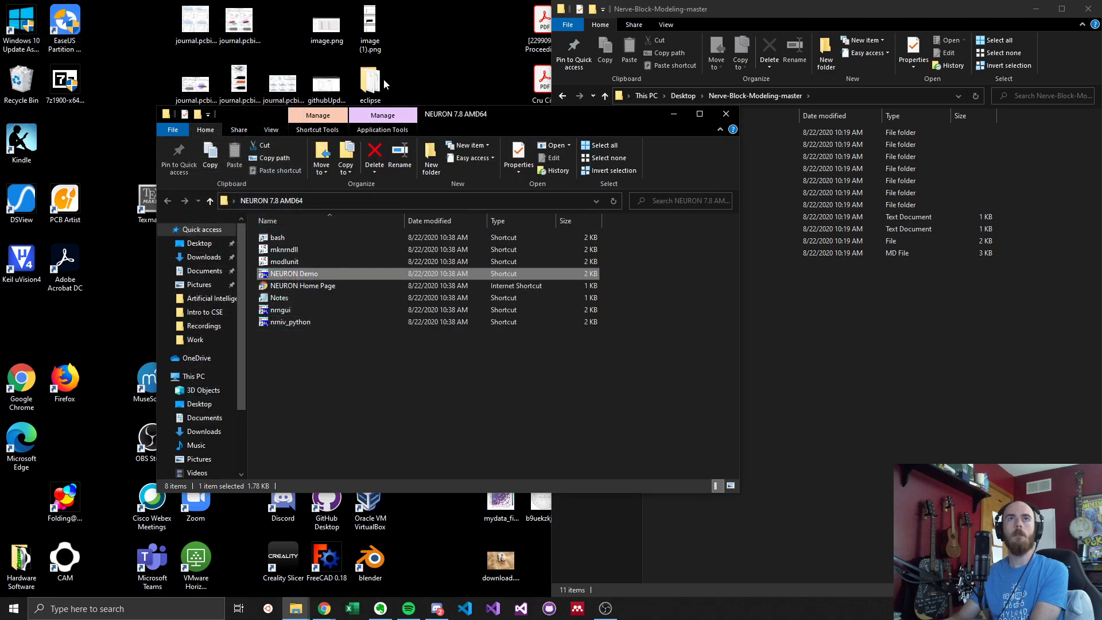
click(726, 114)
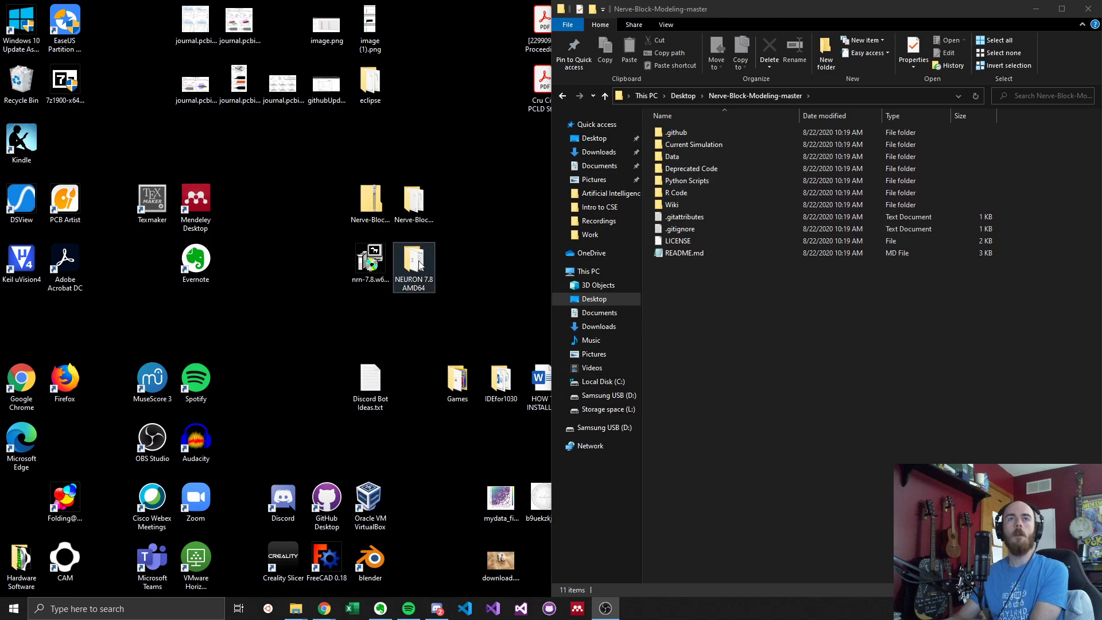
Look at the extraction options for the Nerve-Block-Modeling-master.zip archive on the desktop
click(374, 208)
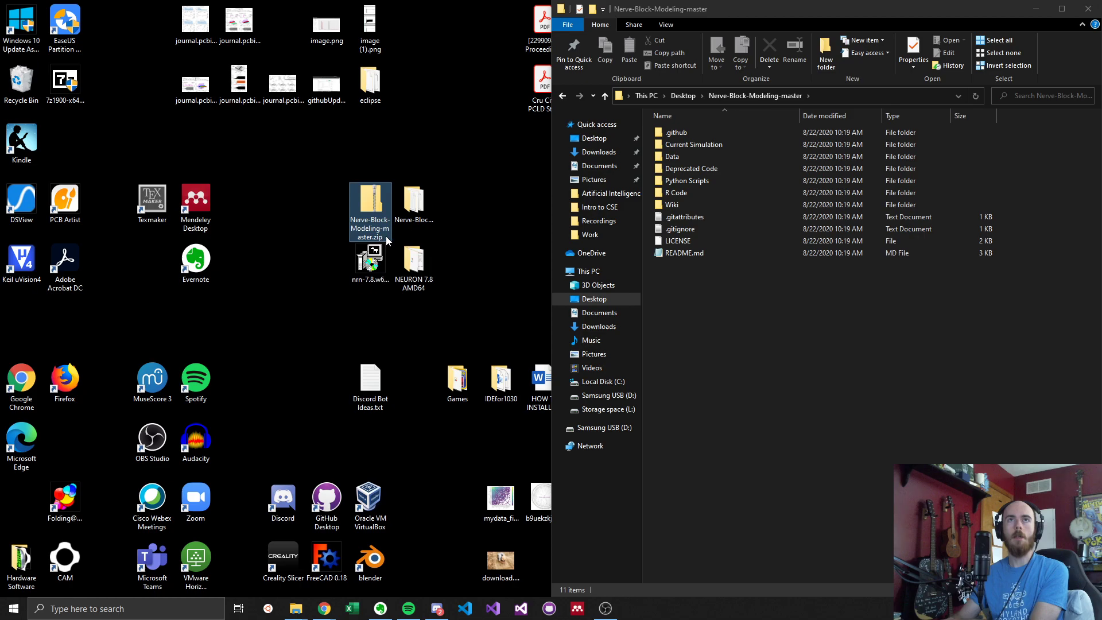
click(309, 219)
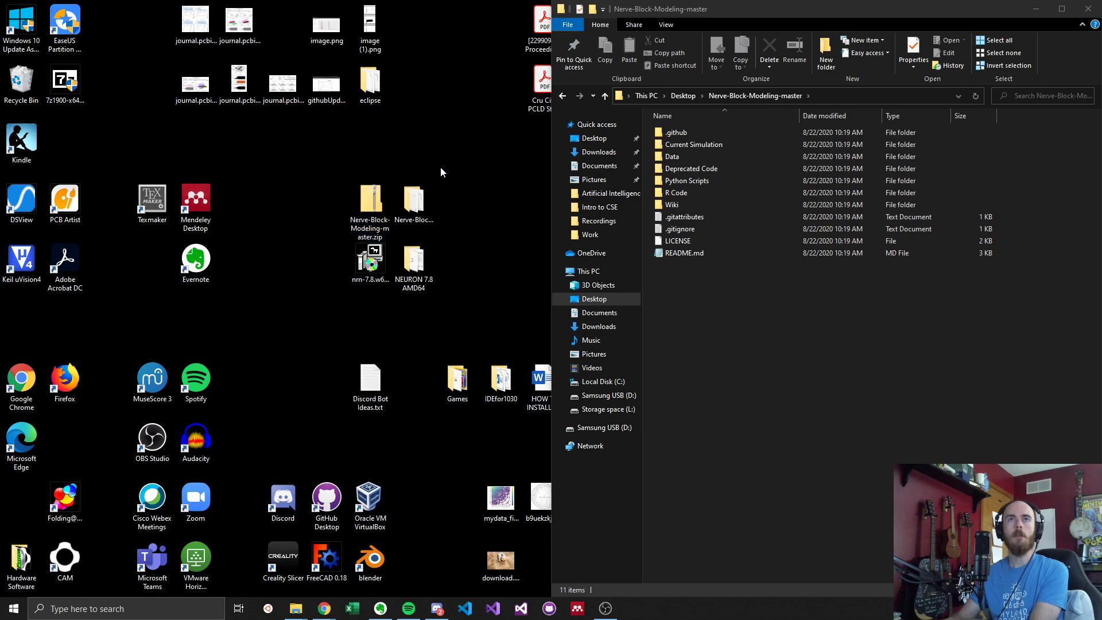
click(378, 209)
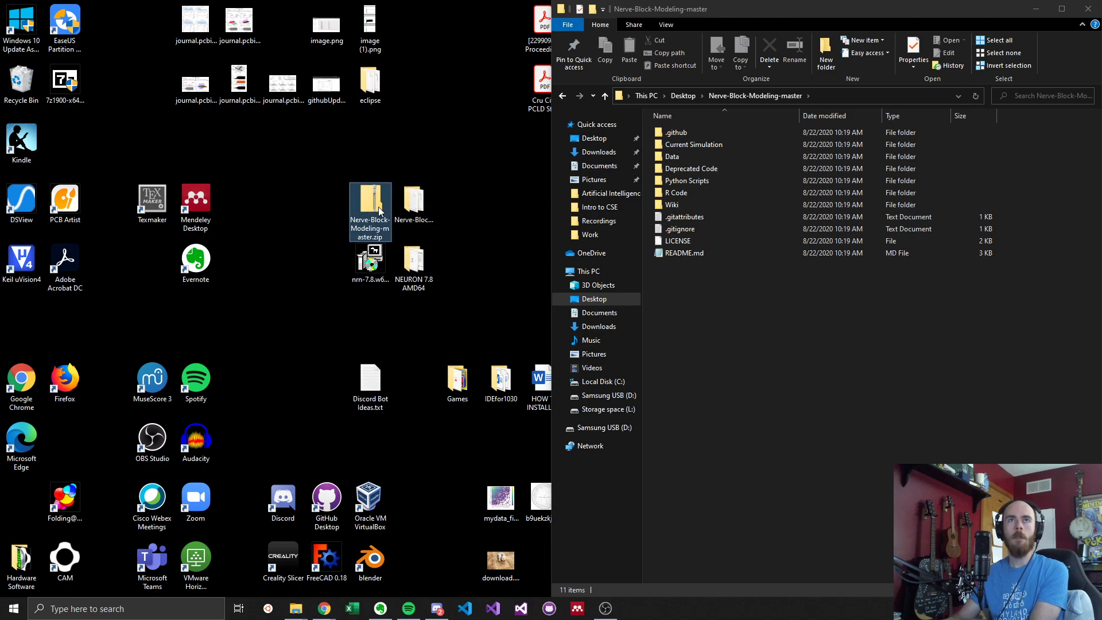
right_click(379, 210)
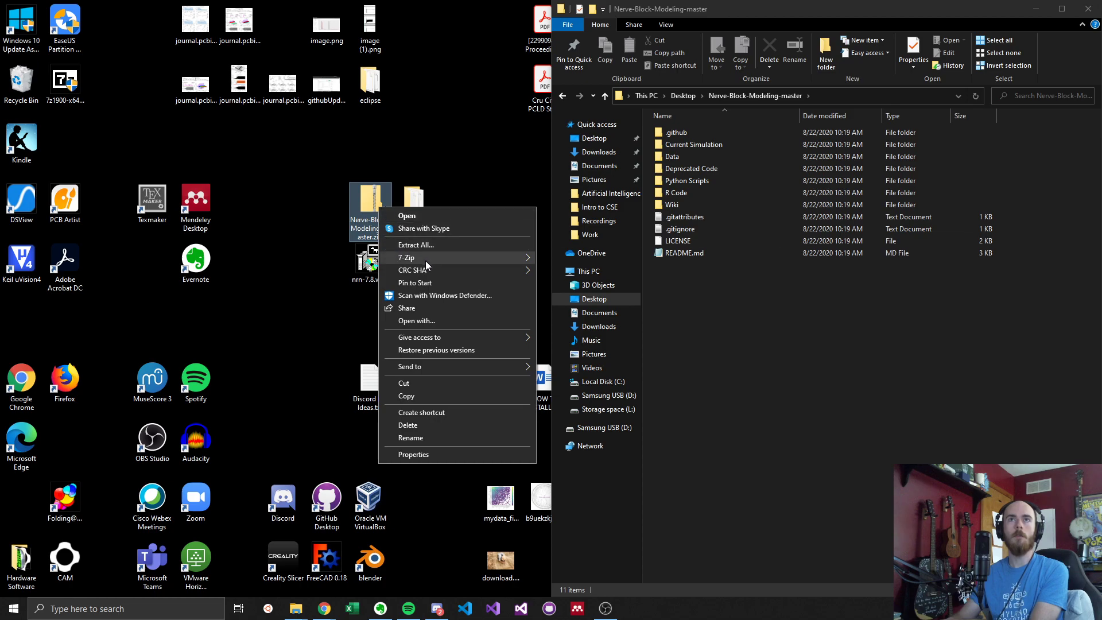
mouse_move(425, 260)
click(305, 239)
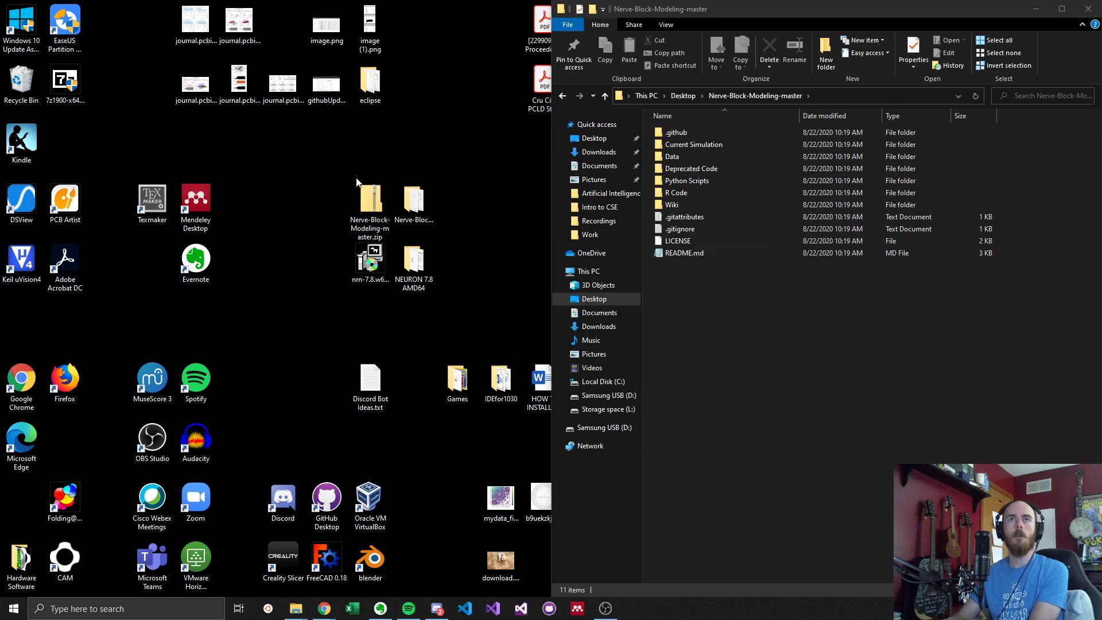
Open the models folder inside Current Simulation of Nerve-Block-Modeling-master in a maximized File Explorer window
double_click(413, 201)
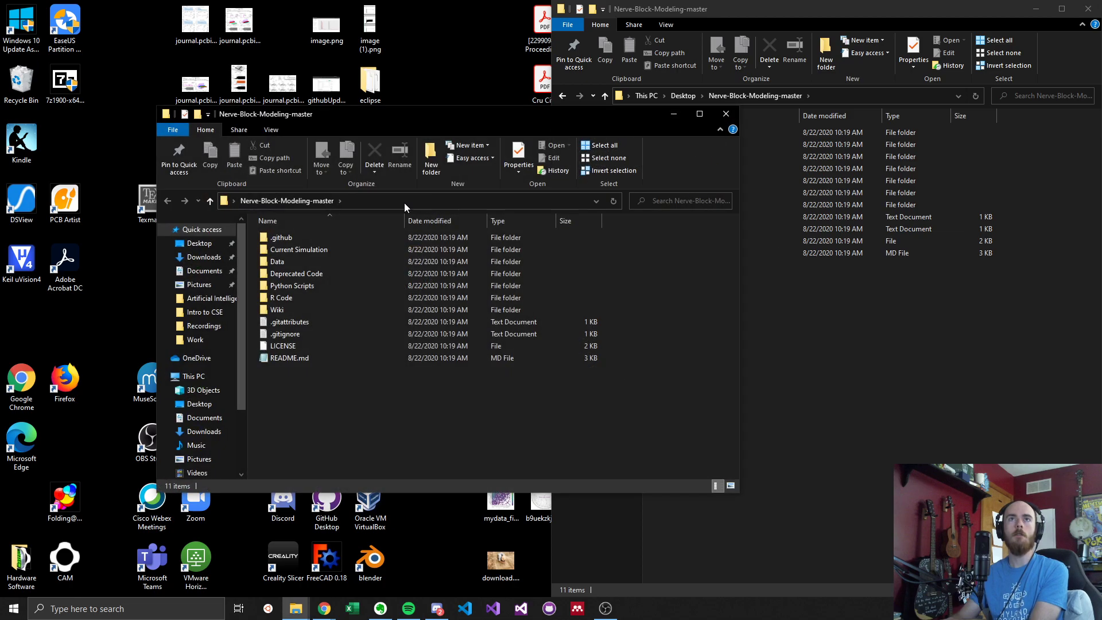
click(725, 116)
double_click(738, 13)
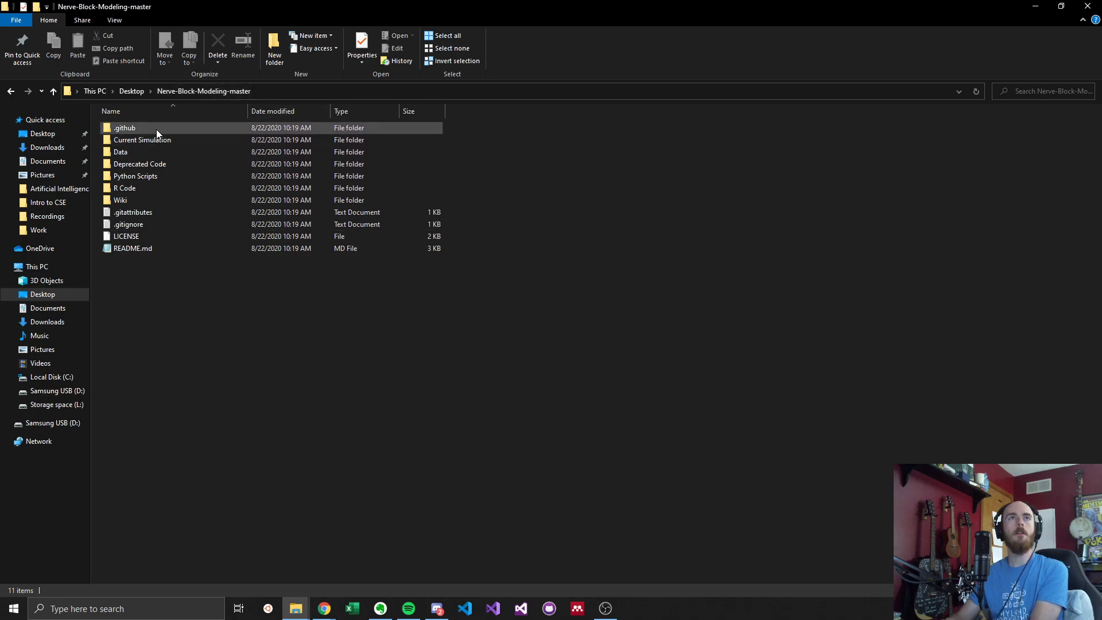
double_click(178, 141)
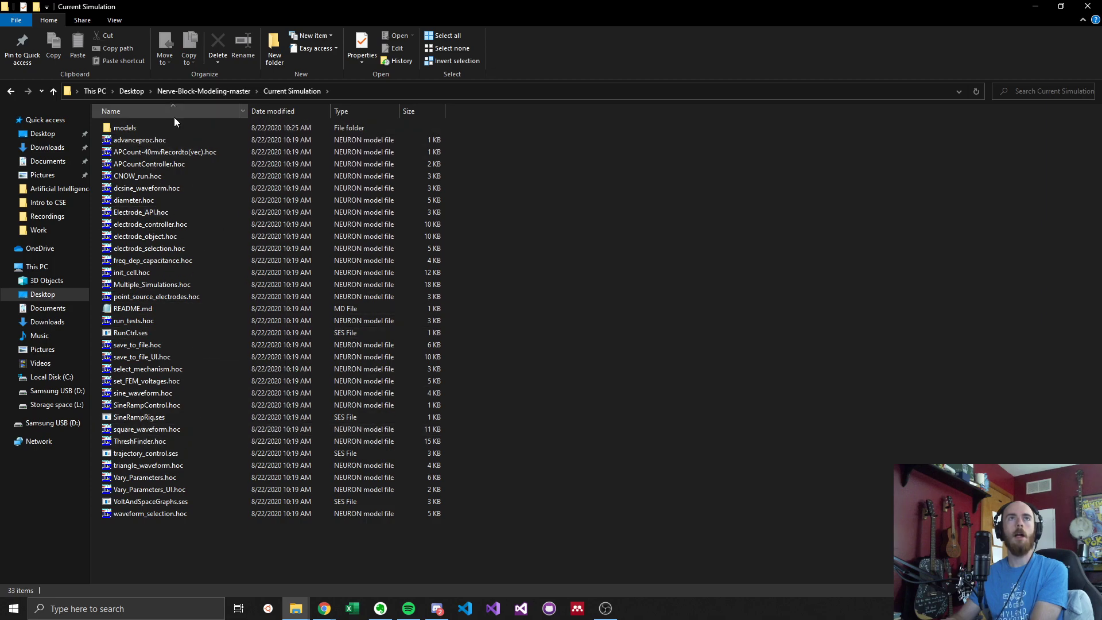
double_click(163, 130)
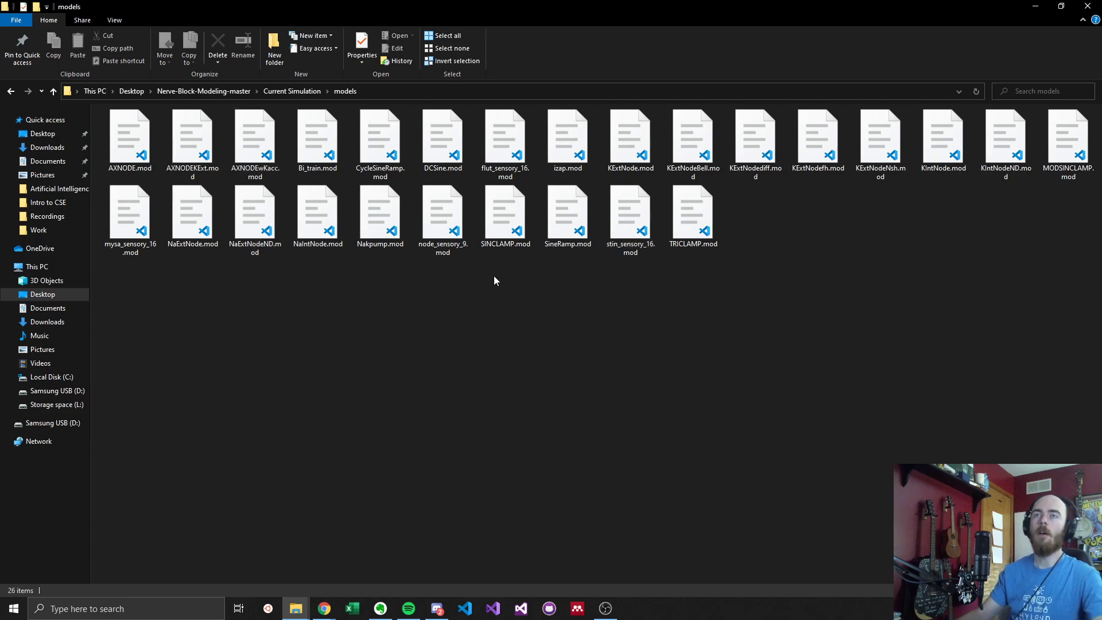
Find and launch the mknrndll application
key(super)
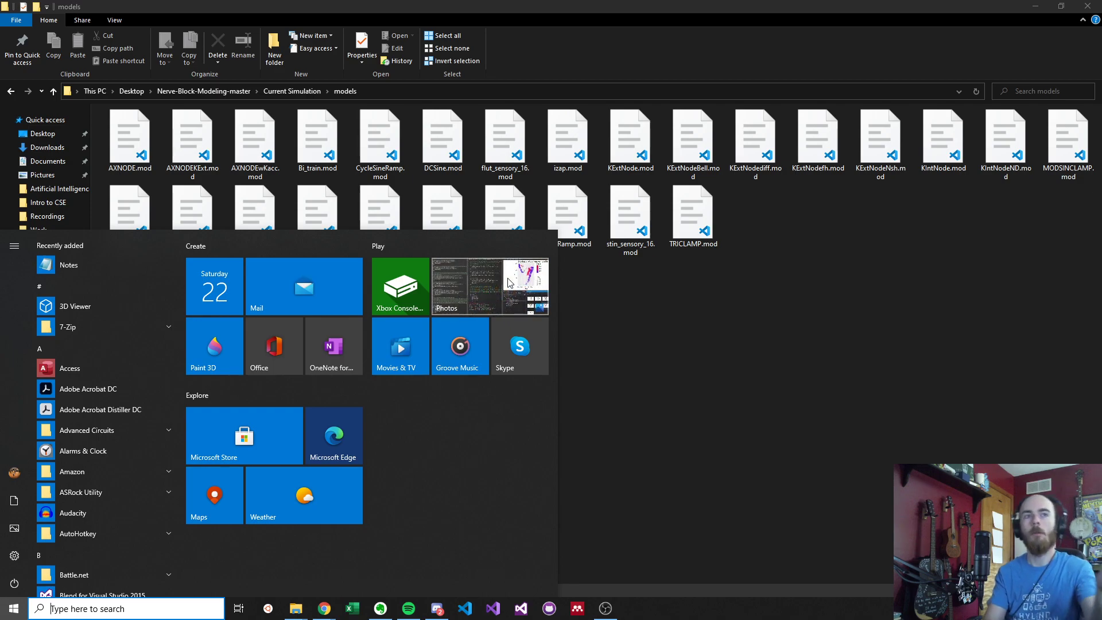
text(mk)
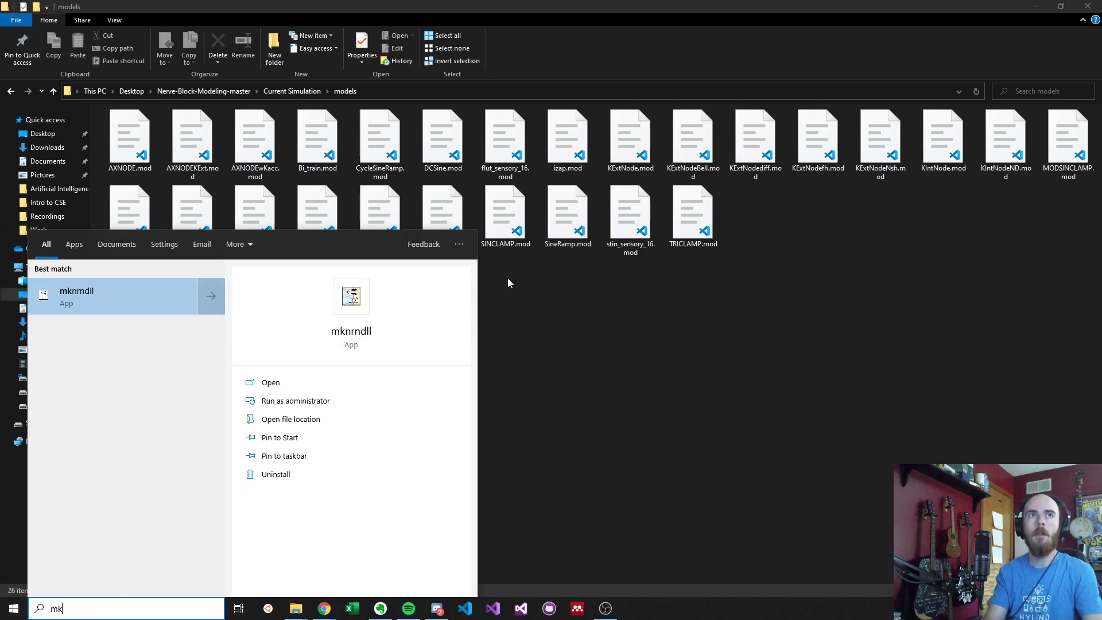
text(nrndll)
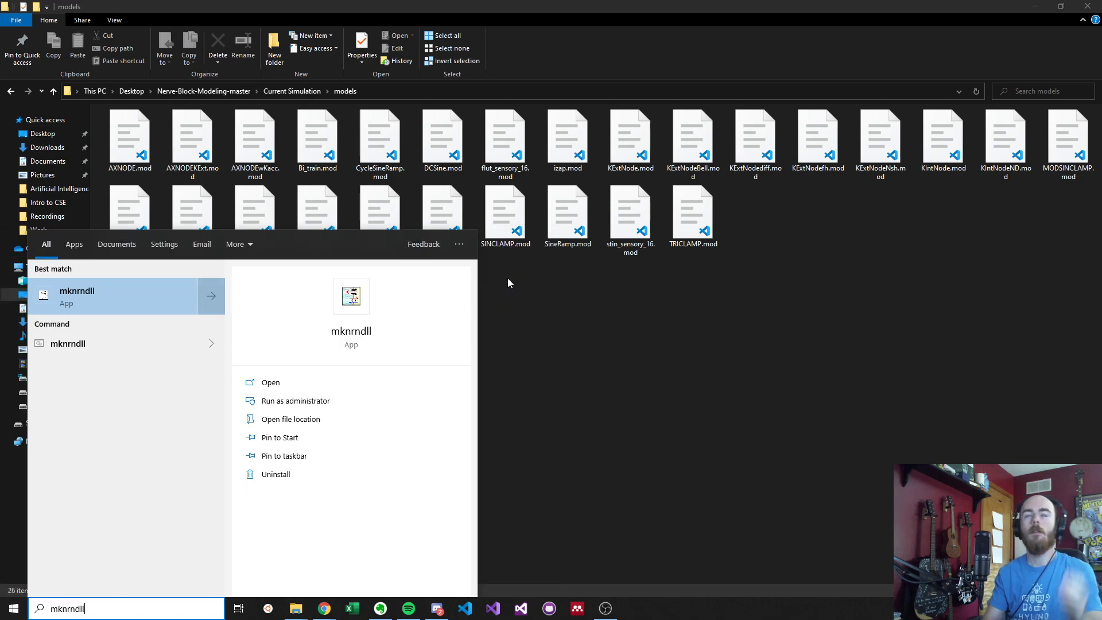
key(Return)
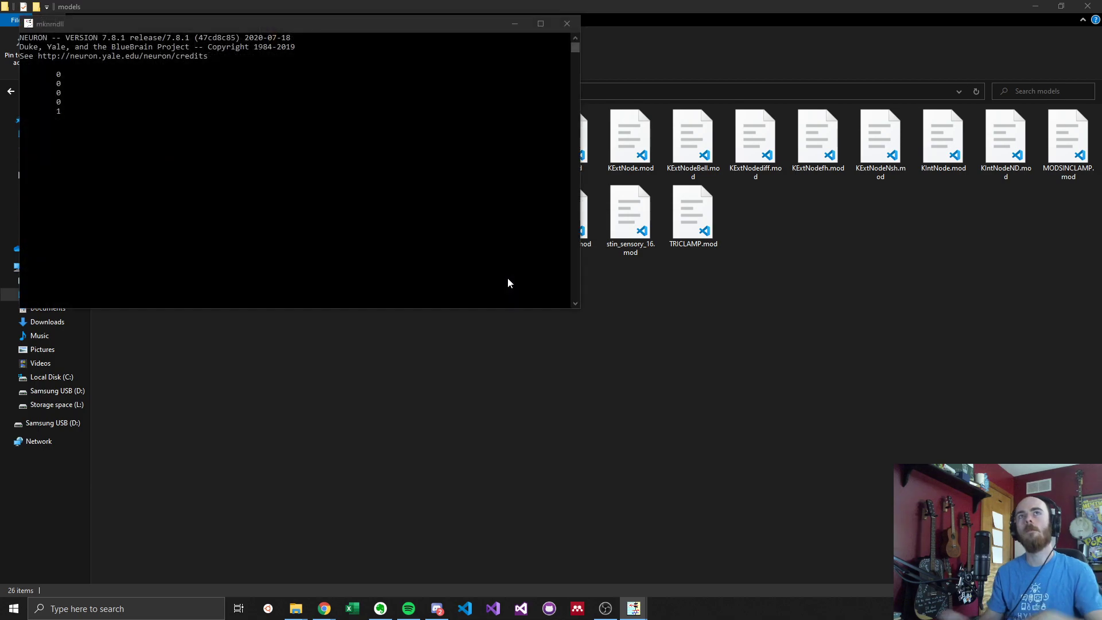
Start choosing the directory for creating nrnmech.dll and open the user's home folder within C:/Users/
drag(634, 337, 422, 209)
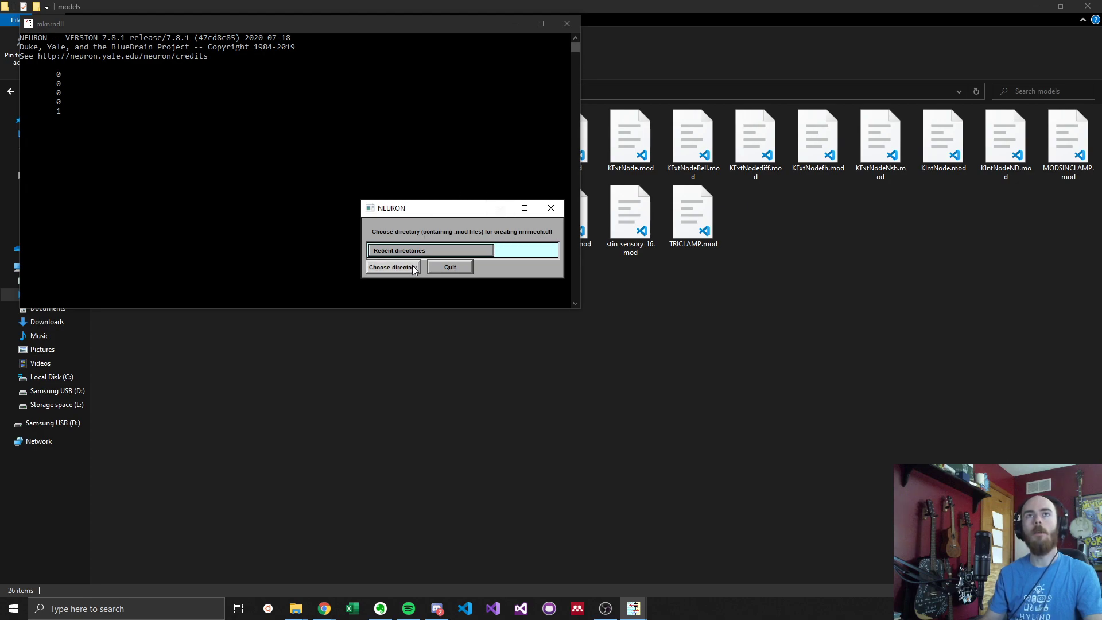
click(393, 268)
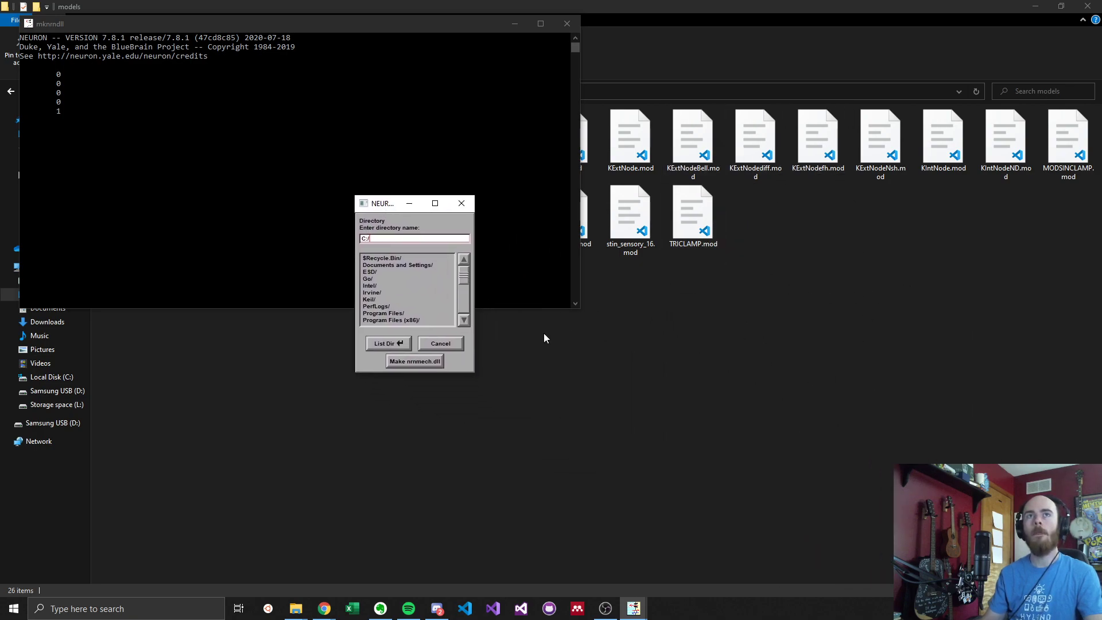
click(462, 304)
double_click(370, 299)
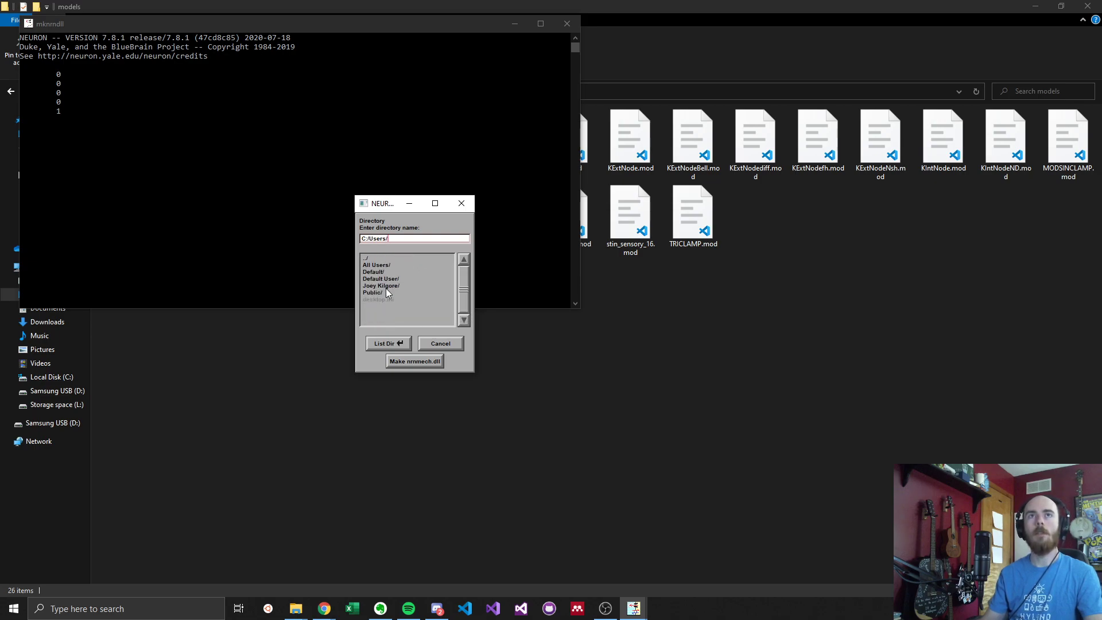
double_click(385, 286)
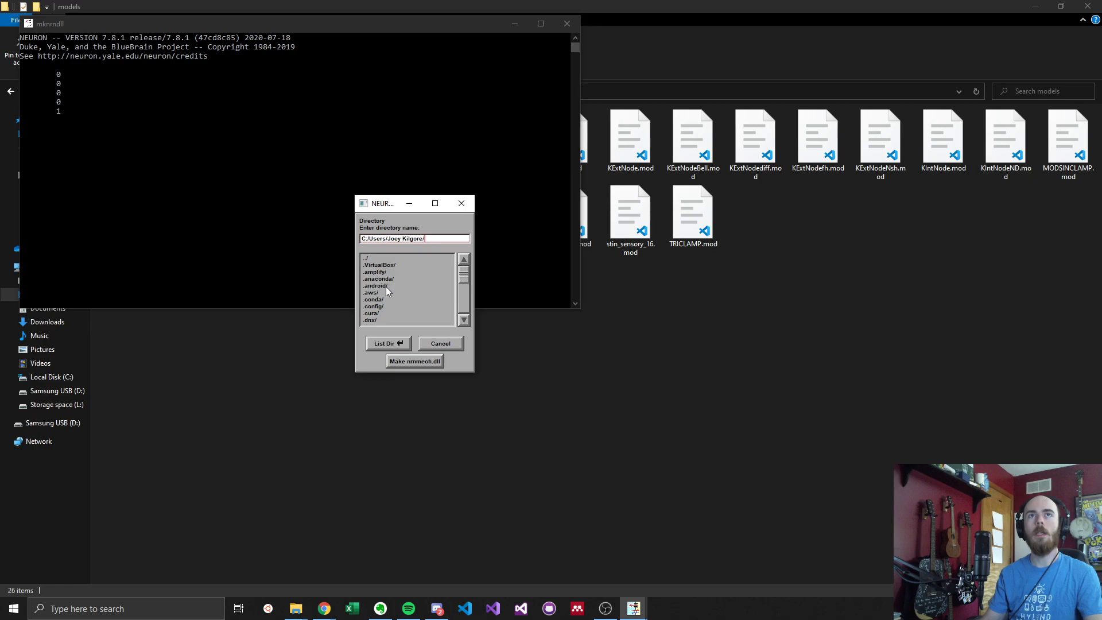
Open the Desktop folder from the user's home directory in the mknrndll directory chooser
click(461, 314)
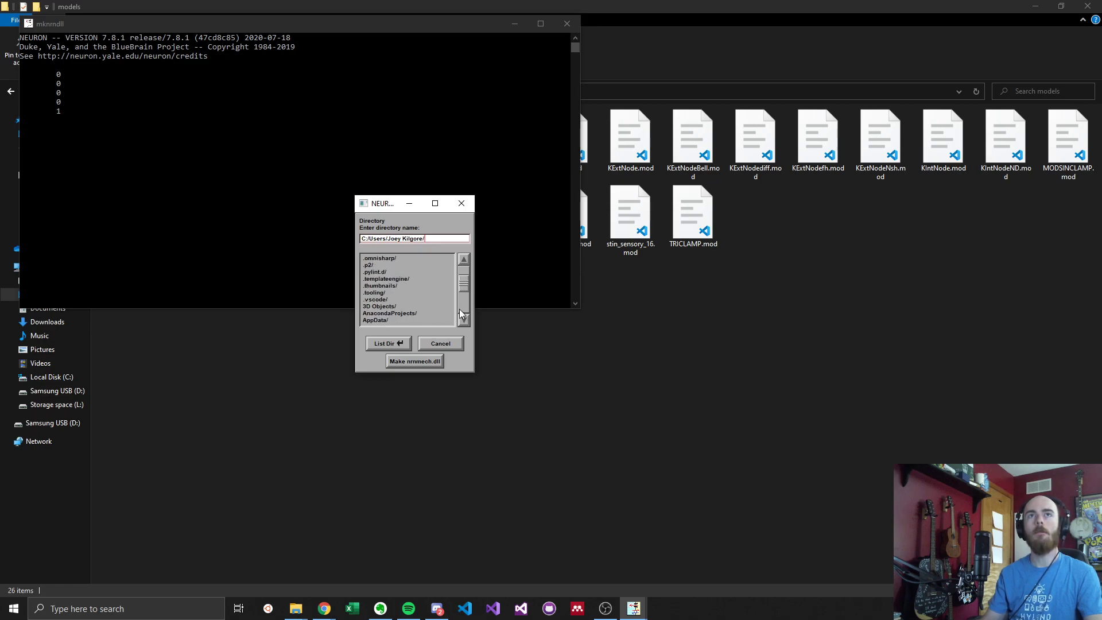
click(460, 315)
click(459, 308)
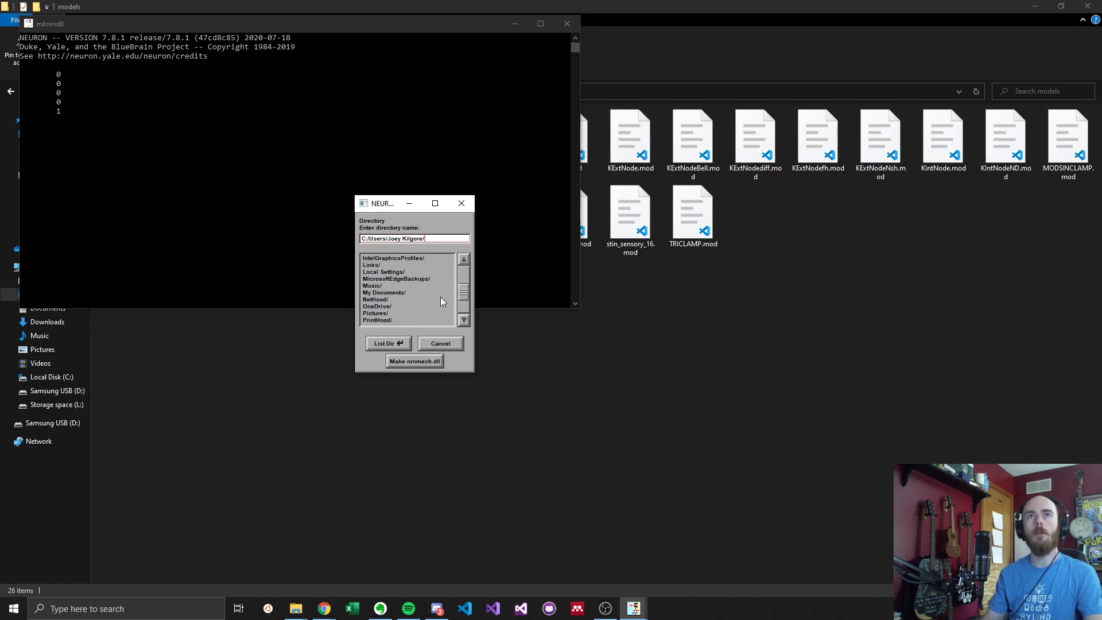
click(465, 263)
click(465, 264)
click(465, 263)
click(465, 264)
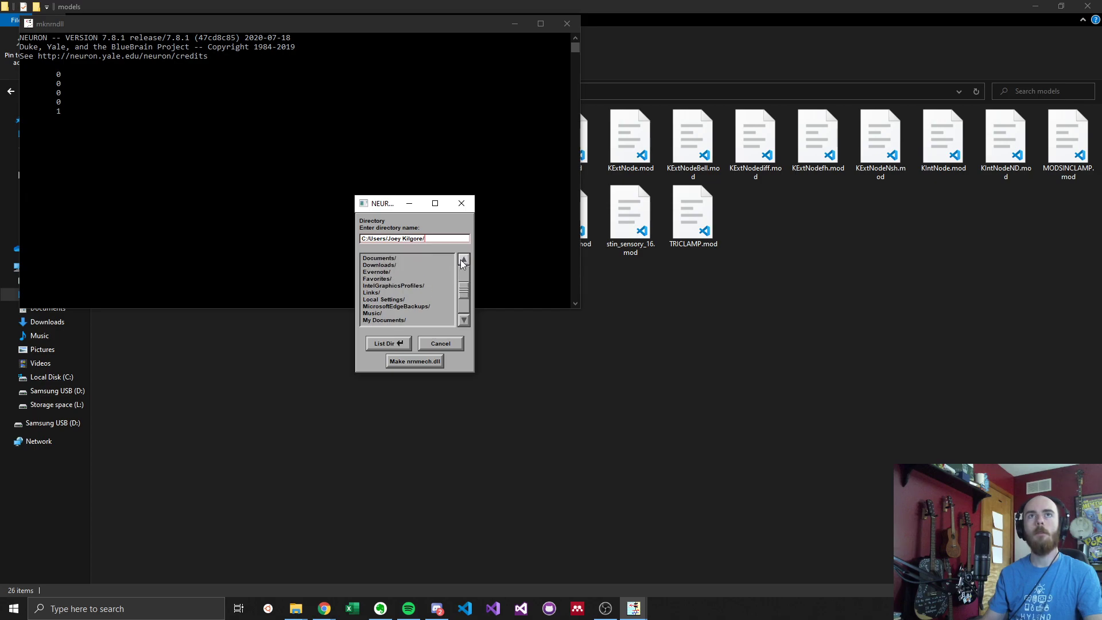
click(466, 257)
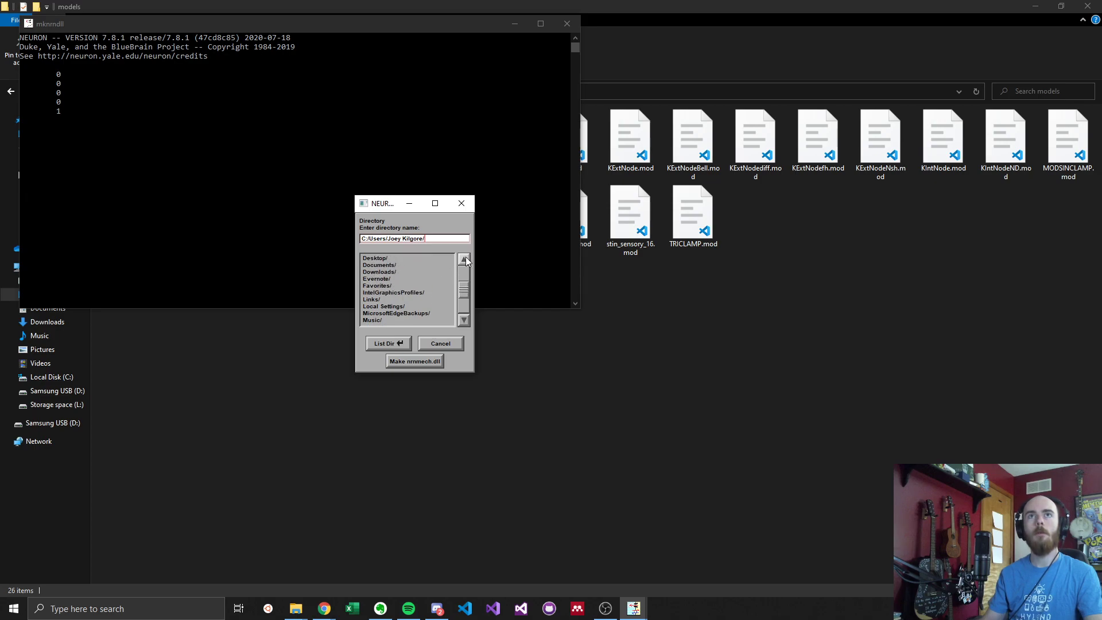
double_click(378, 259)
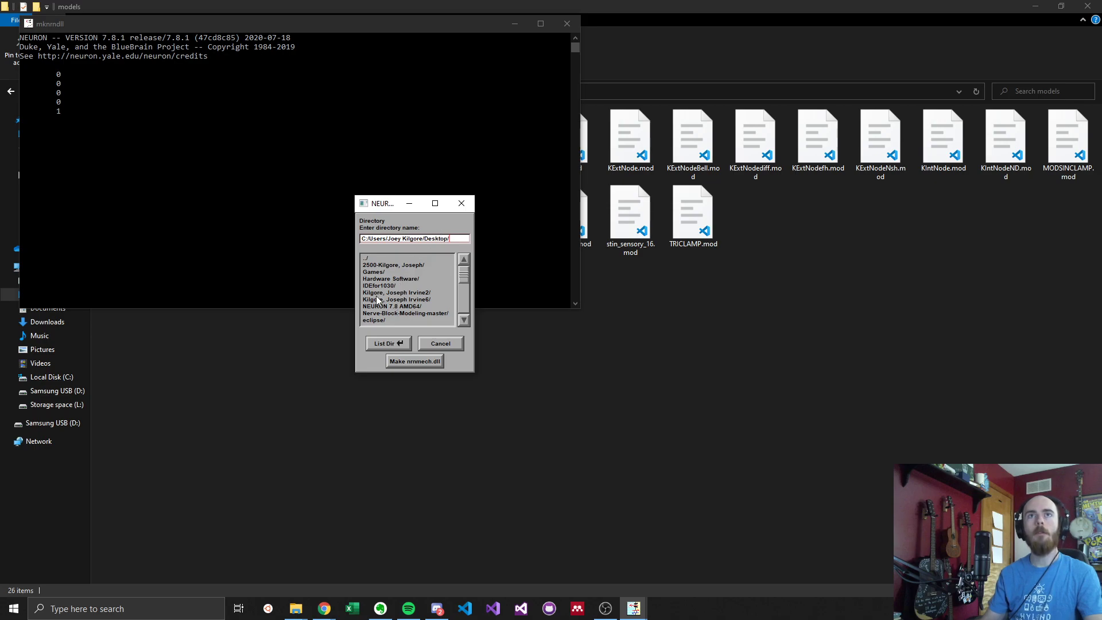
Choose Nerve-Block-Modeling-master/Current Simulation/models as the directory and build nrnmech.dll from its .mod files
double_click(409, 315)
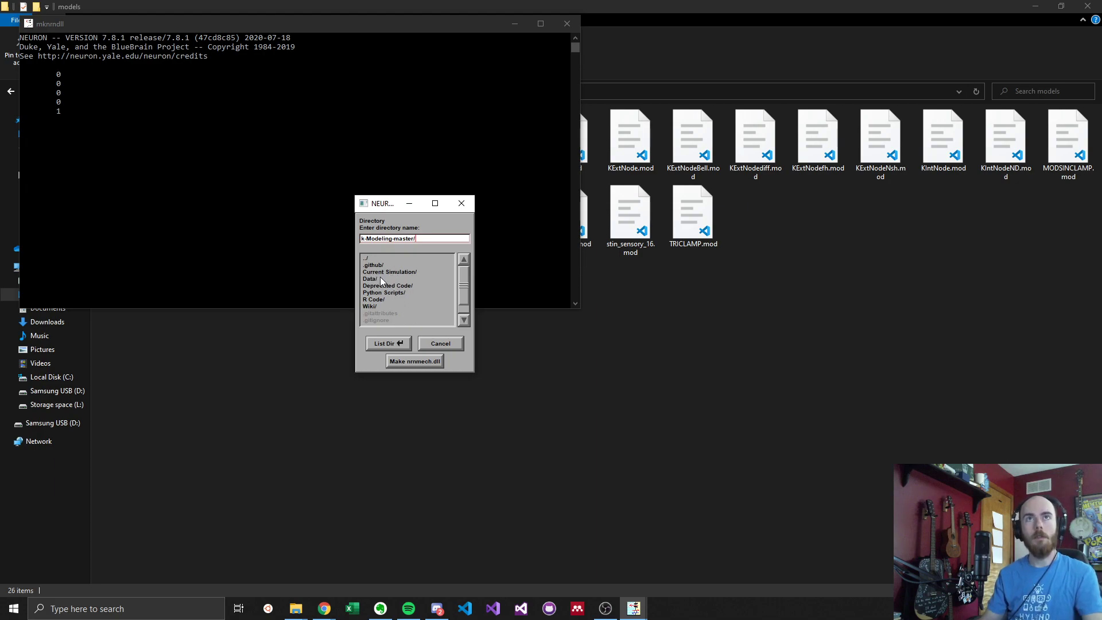
double_click(402, 271)
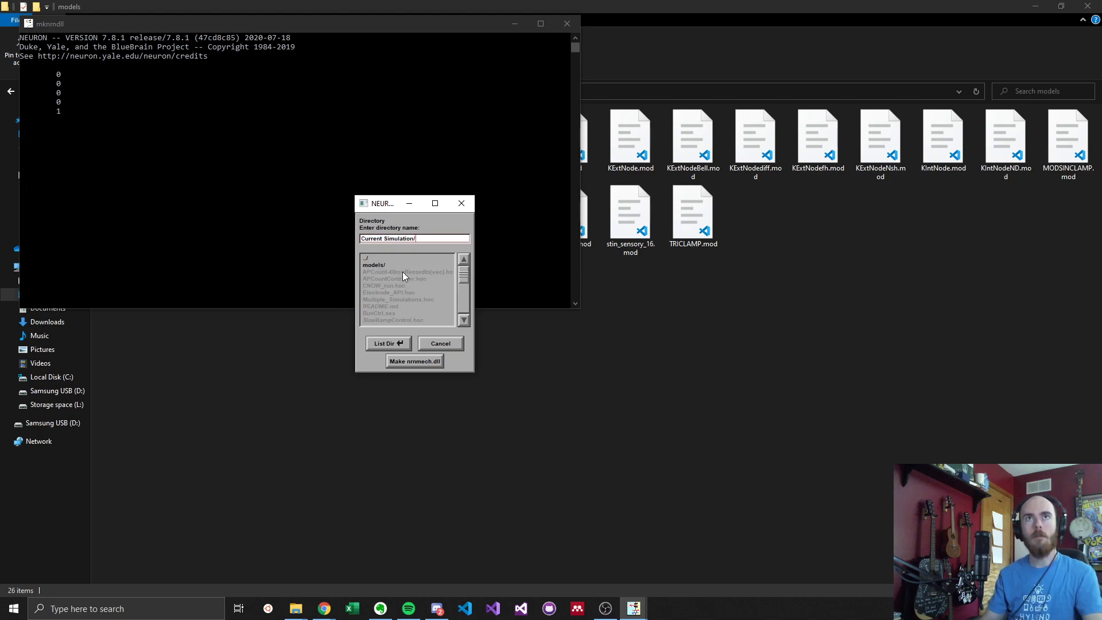
double_click(371, 266)
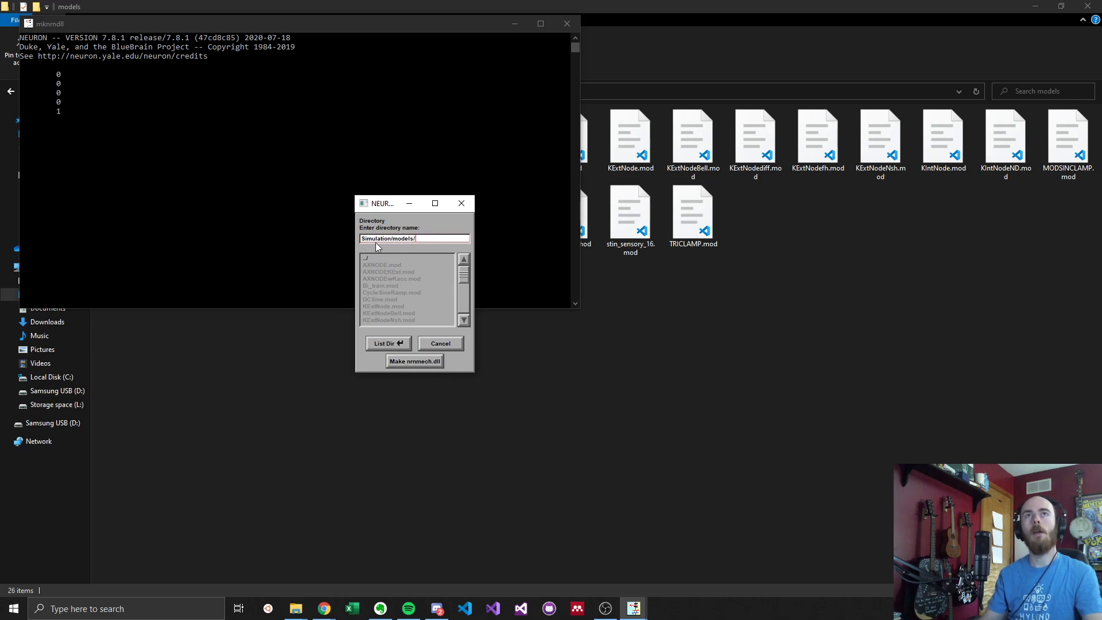
click(414, 361)
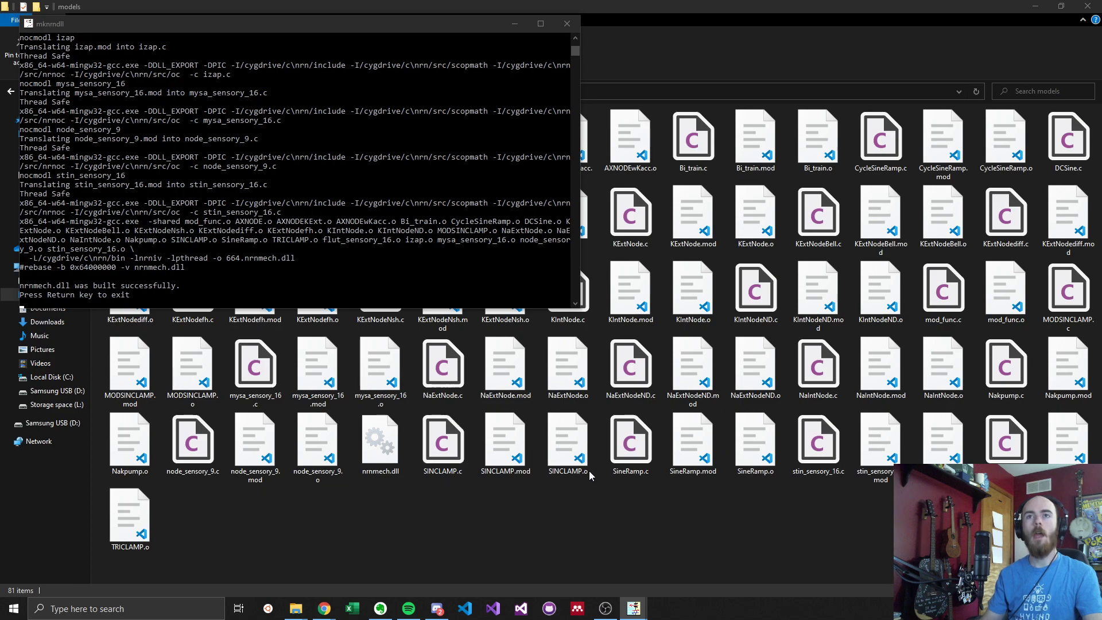
Review the build result for nrnmech.dll in the mknrndll console, then exit mknrndll
drag(235, 29, 675, 266)
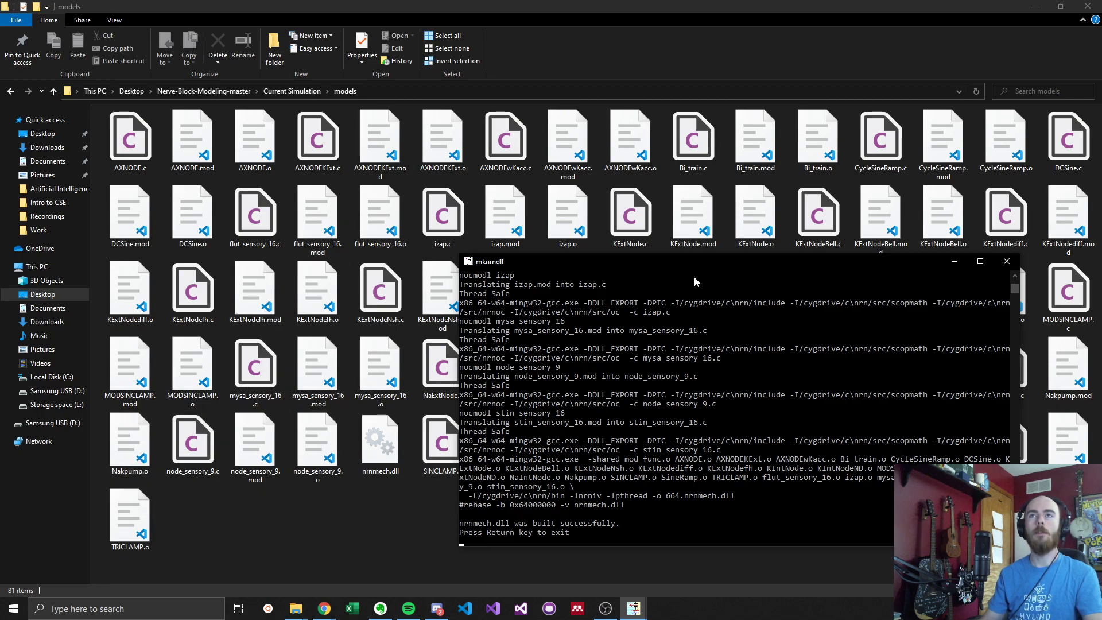
drag(669, 265, 553, 212)
click(510, 451)
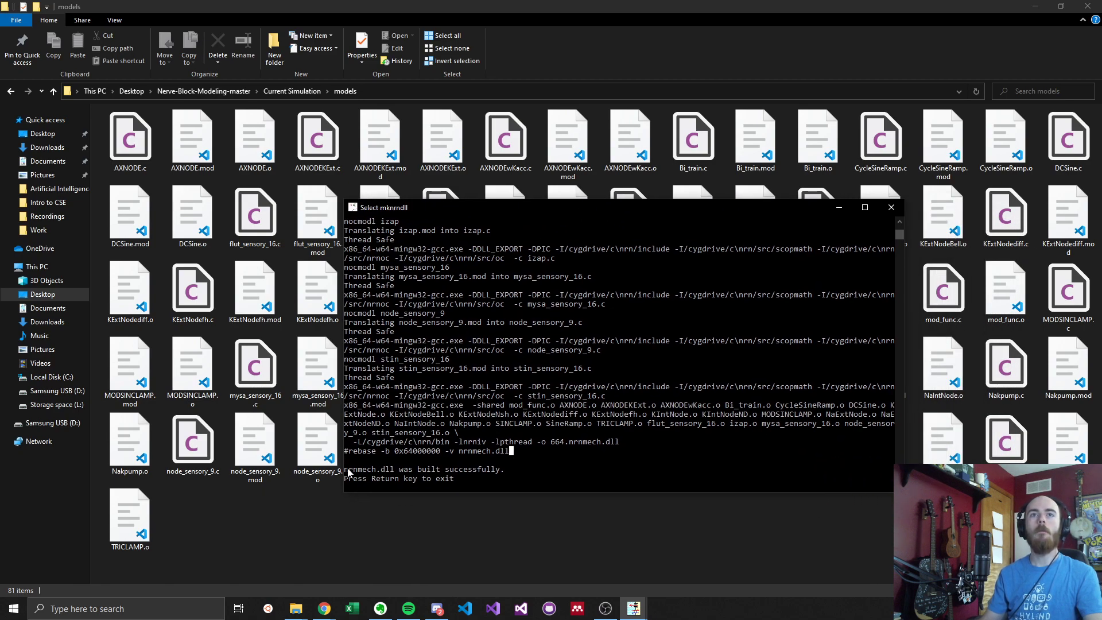
drag(349, 472, 515, 474)
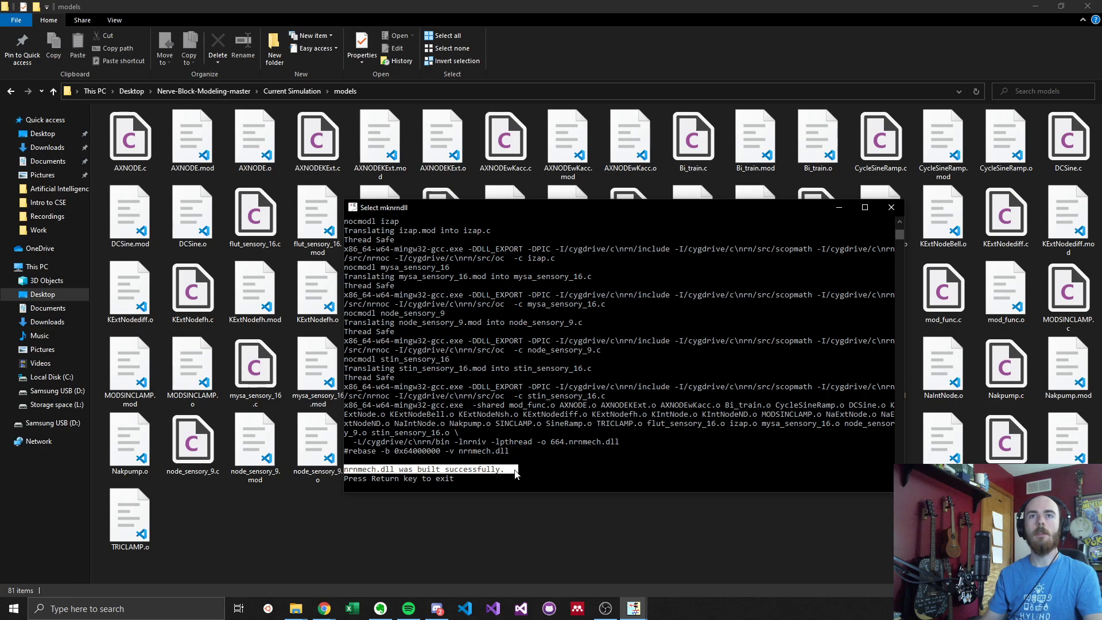
click(516, 474)
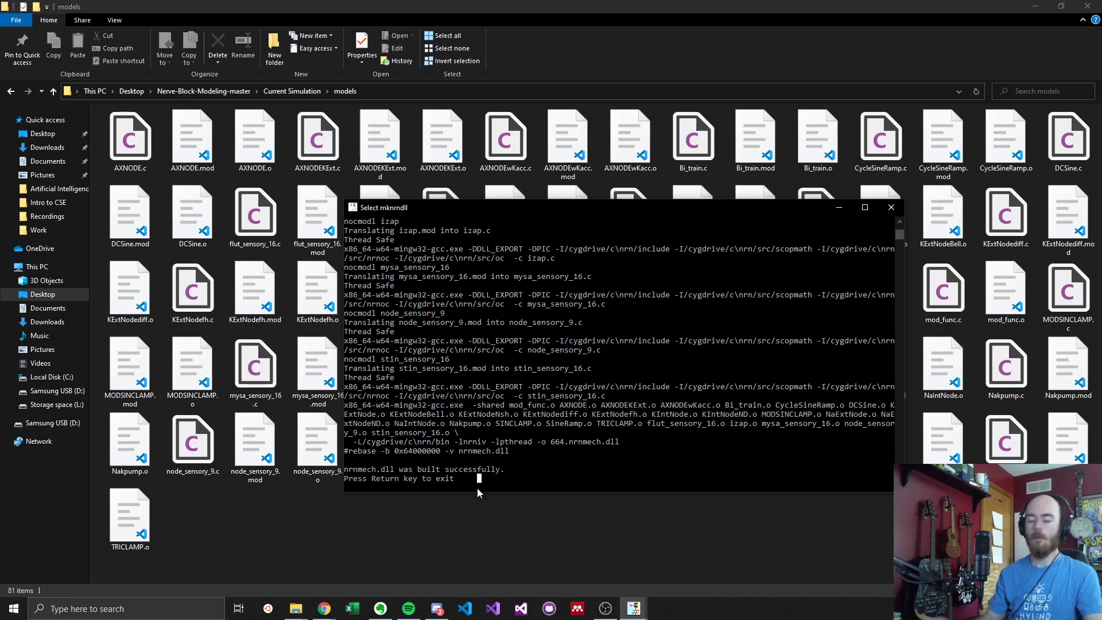
key(Return)
key(Return)
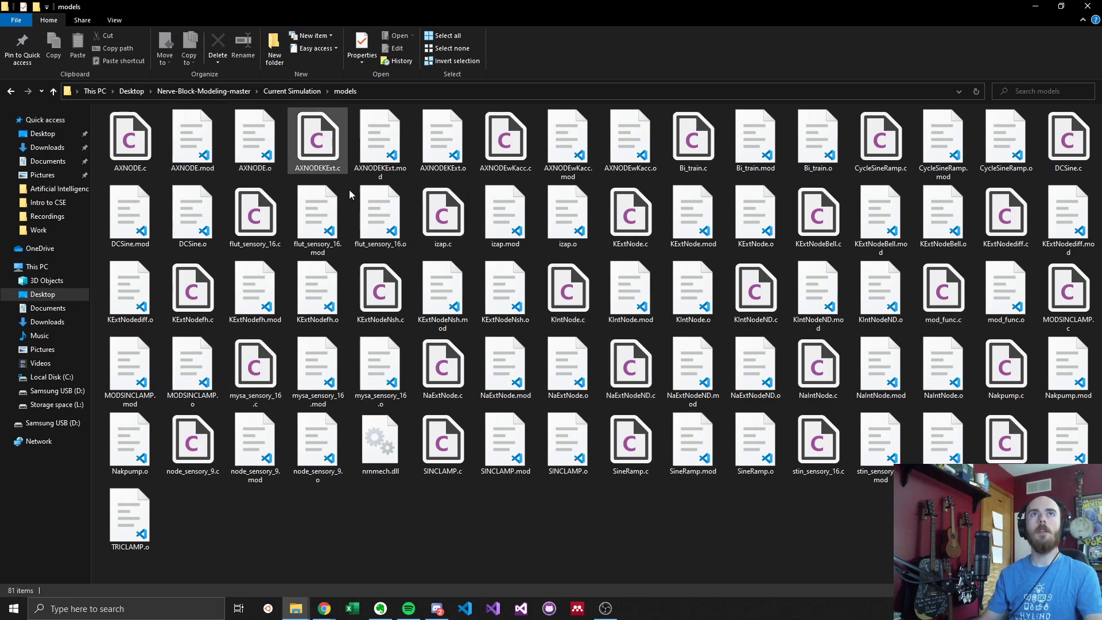
Go up to the Current Simulation folder in File Explorer, then find and launch the nrngui application
click(305, 90)
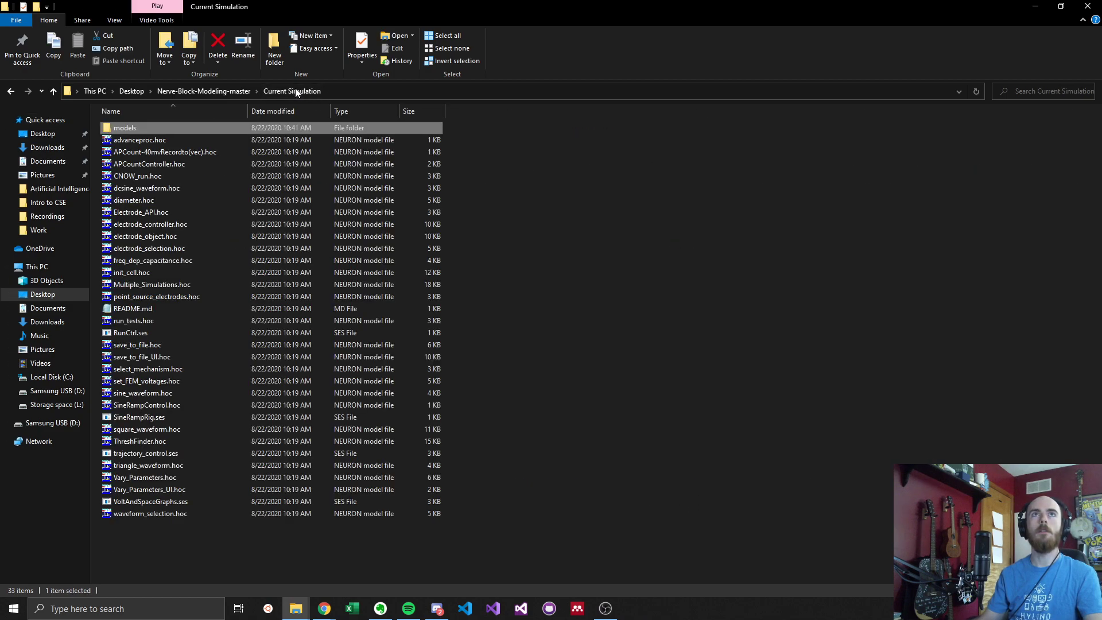
key(super)
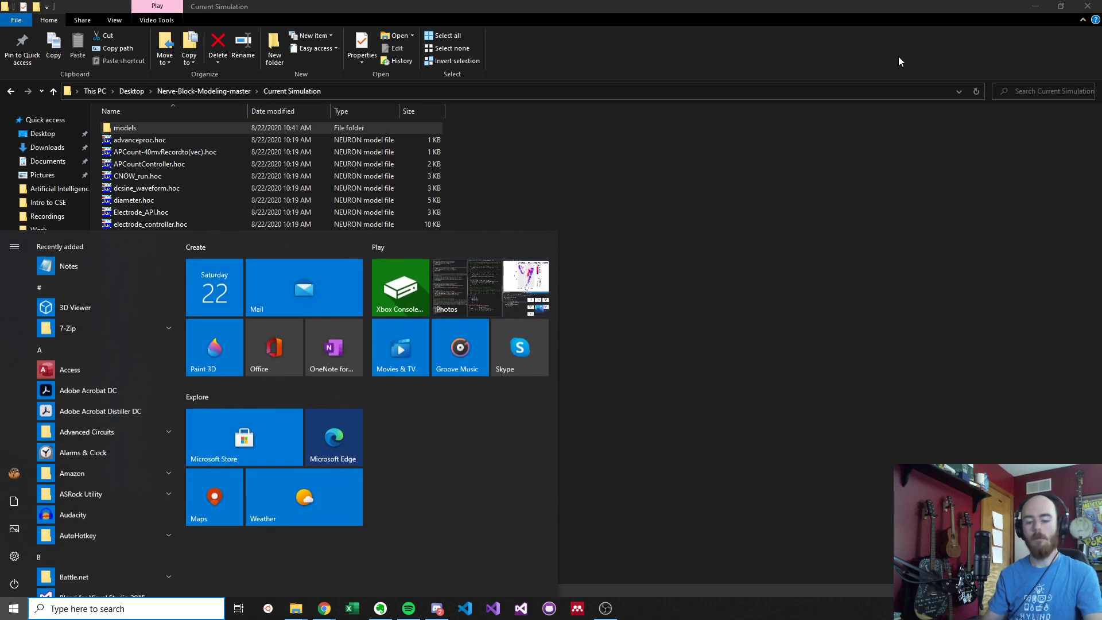
text(nrngui)
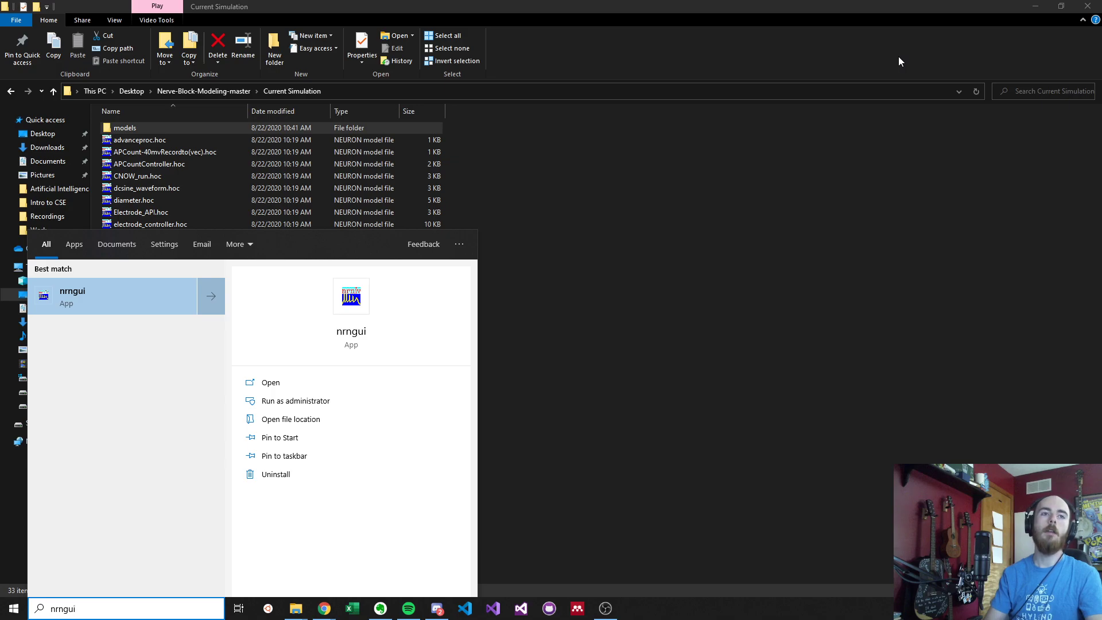
key(Return)
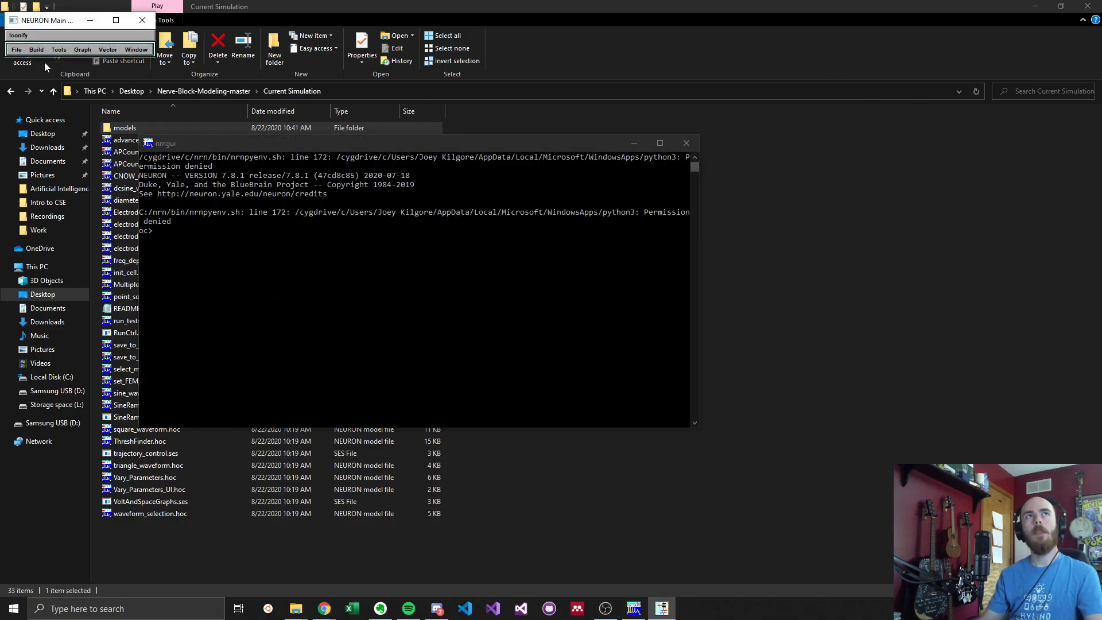
Start changing NEURON's working directory and browse from C:/ to the Desktop folder in the user's home directory
click(17, 49)
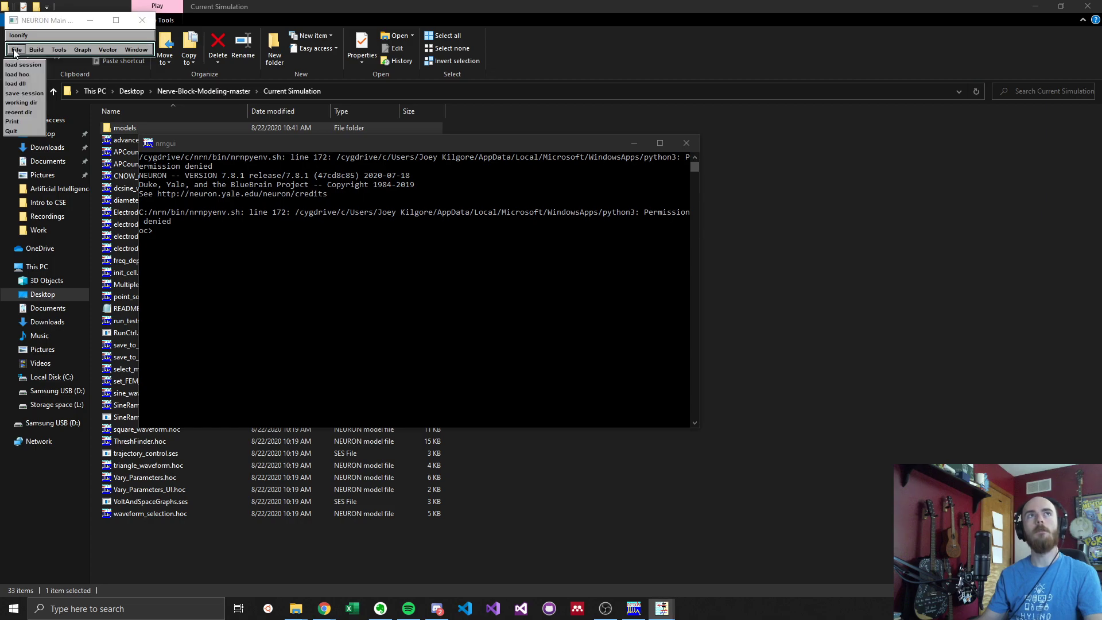
click(32, 103)
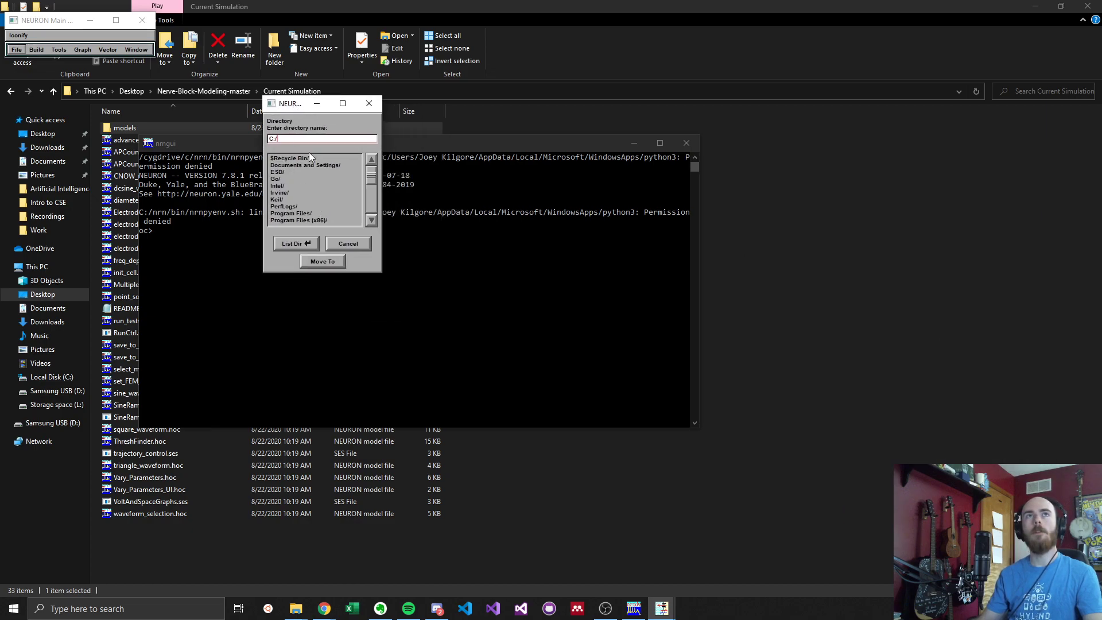
drag(372, 175, 371, 204)
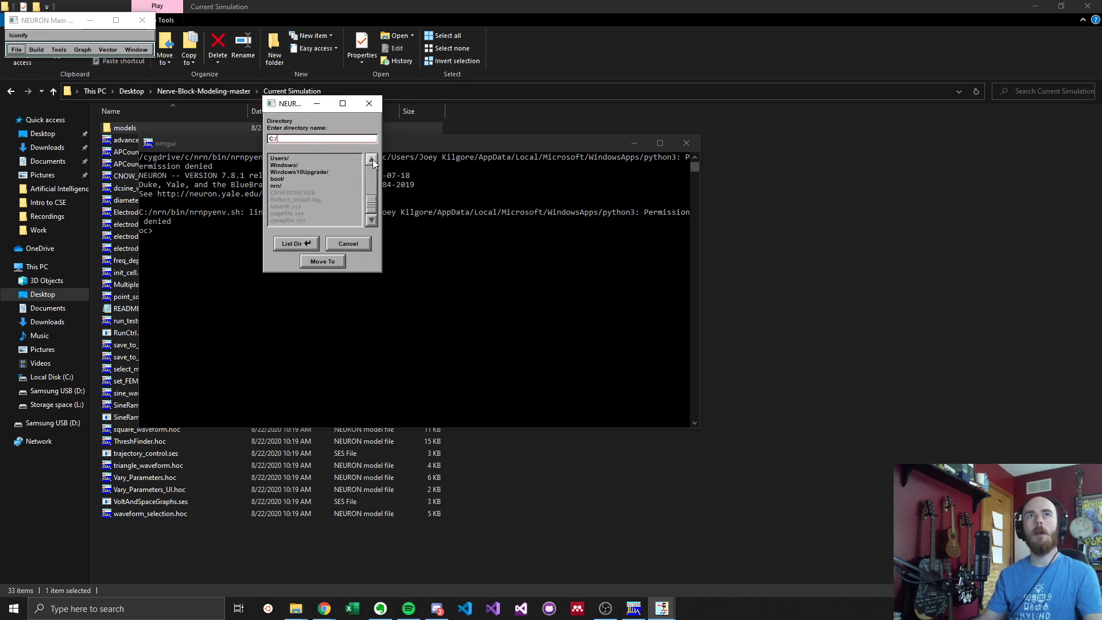
double_click(280, 159)
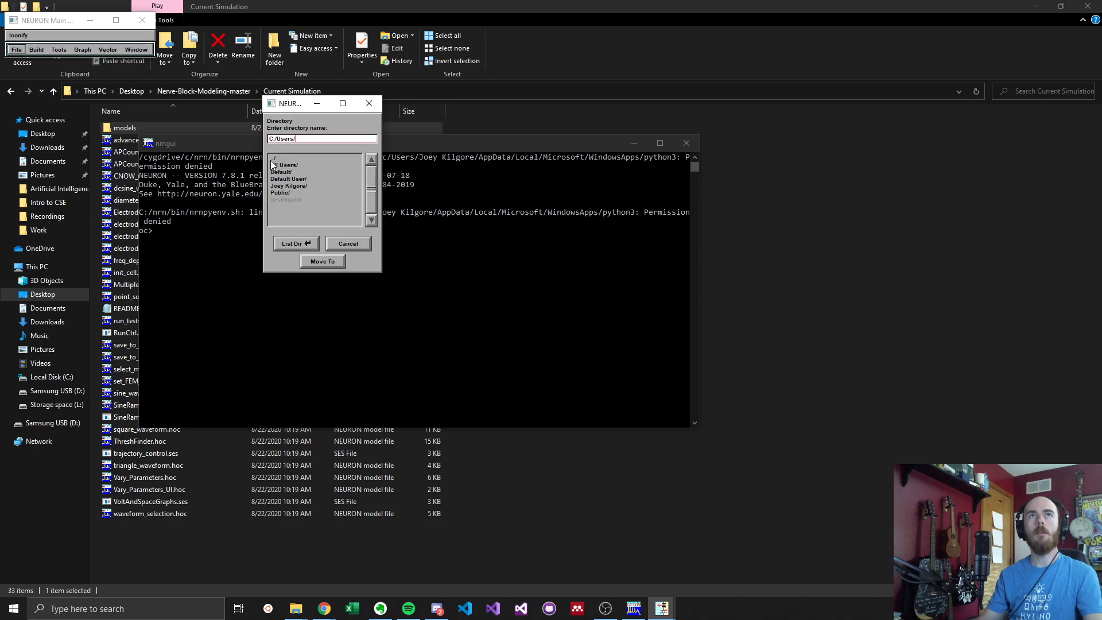
double_click(305, 187)
click(373, 203)
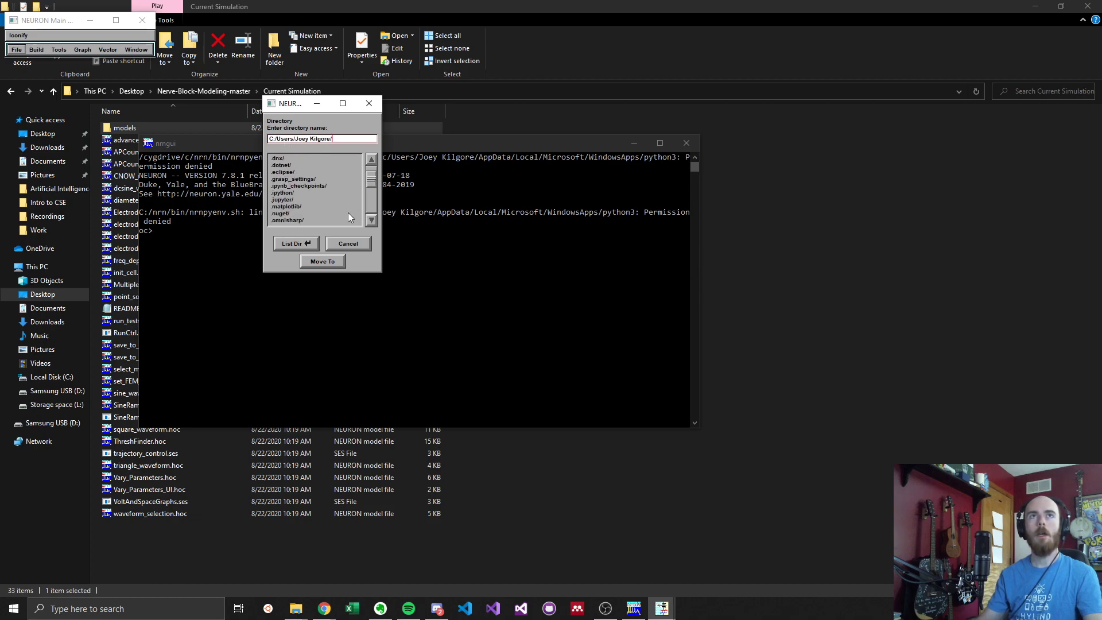
click(371, 214)
click(371, 213)
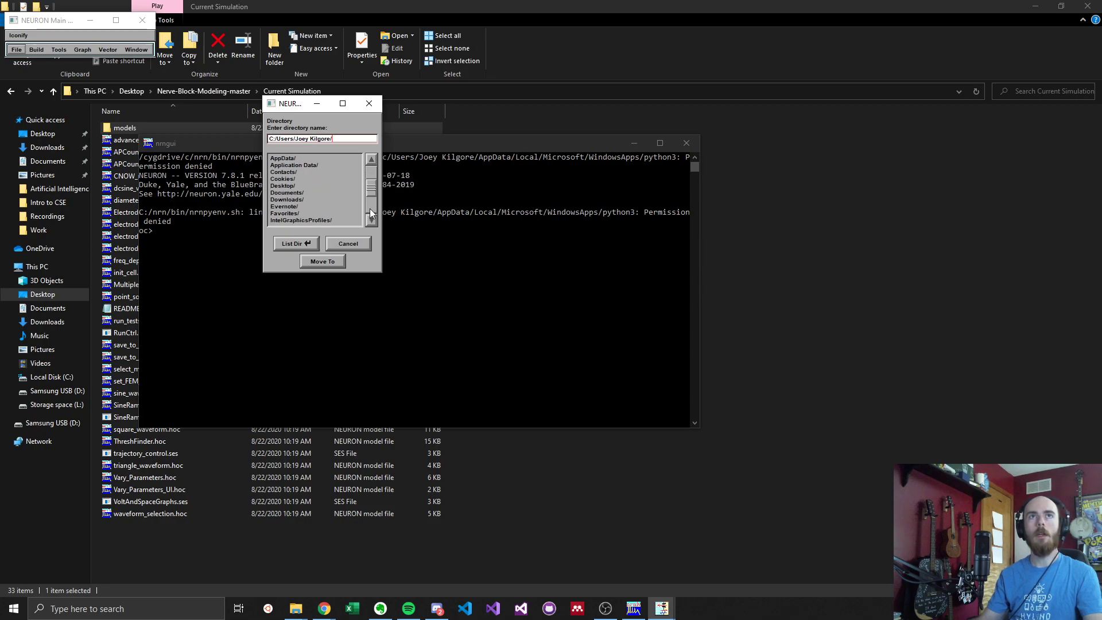
double_click(283, 184)
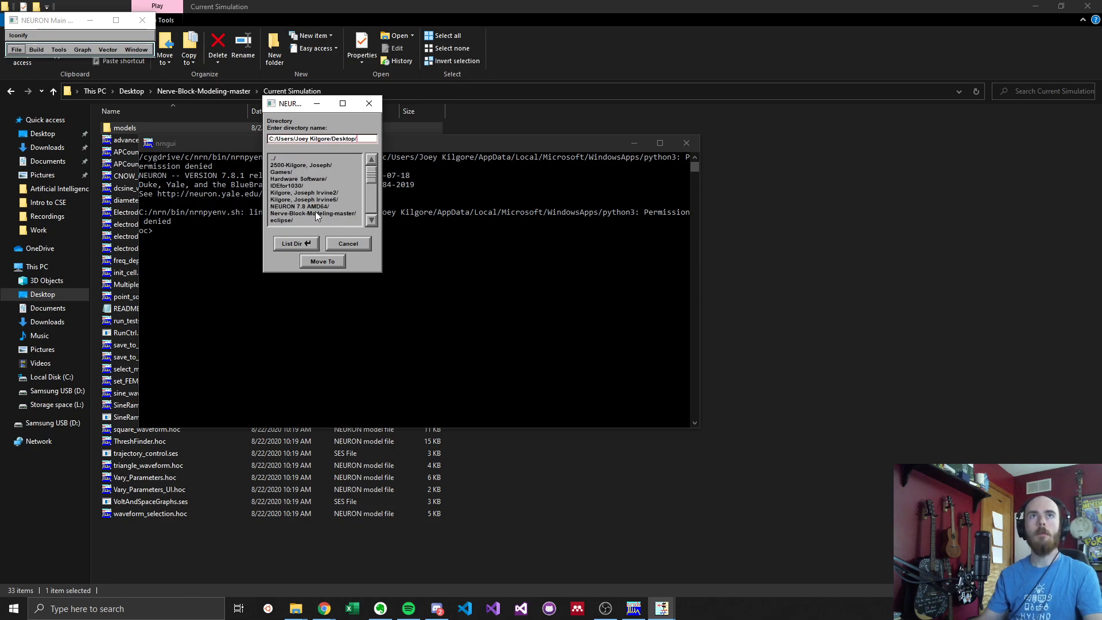
Set NEURON's working directory to the models folder inside Nerve-Block-Modeling-master/Current Simulation
double_click(319, 213)
double_click(289, 168)
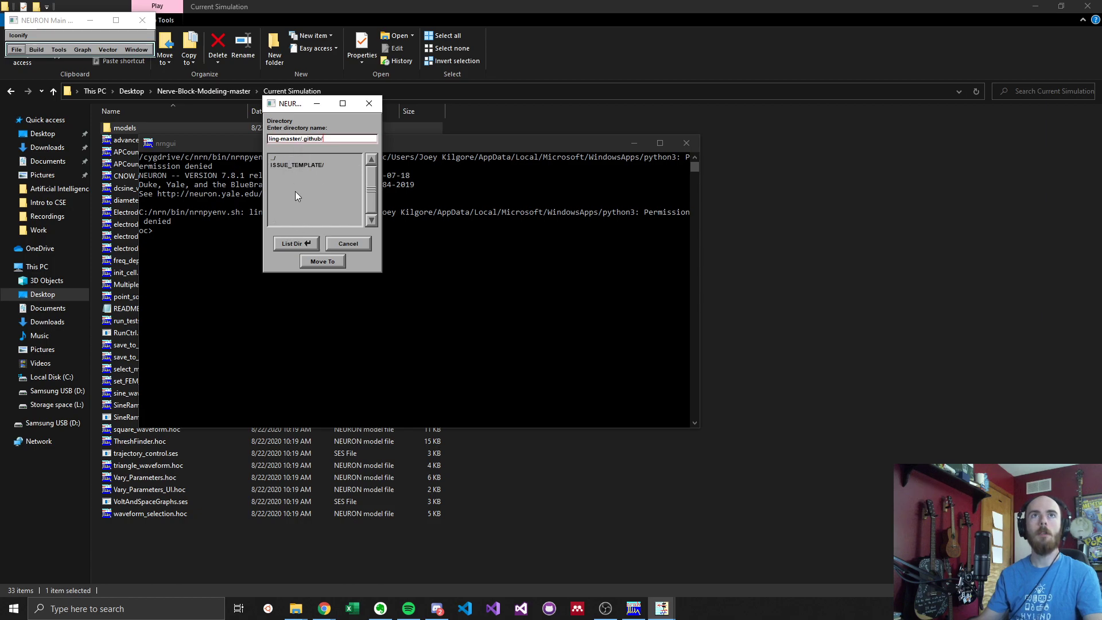
double_click(275, 158)
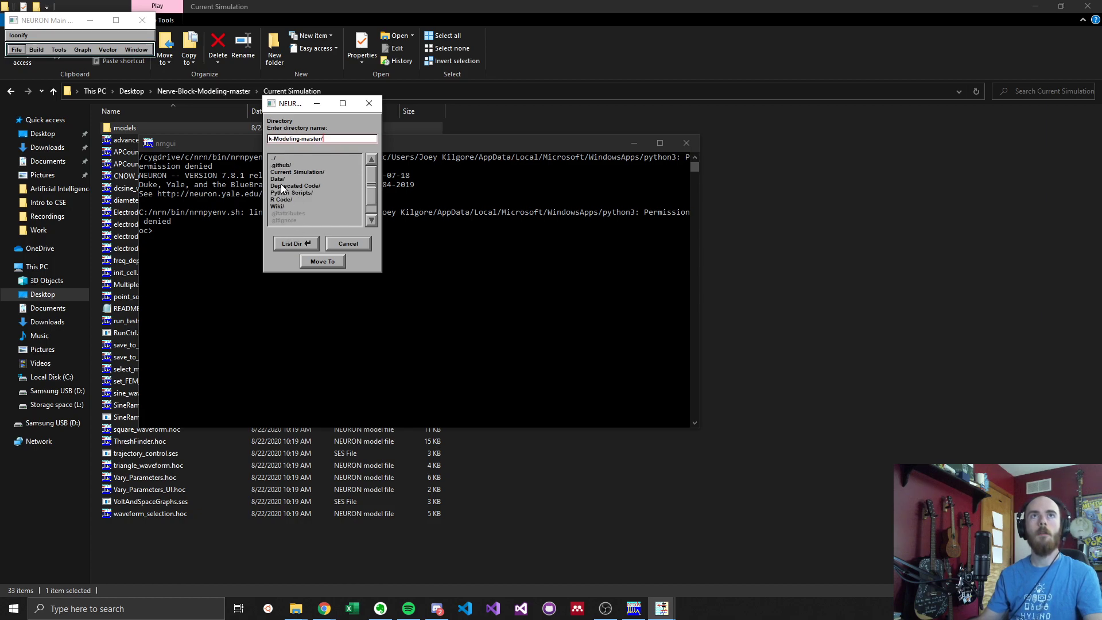
double_click(300, 172)
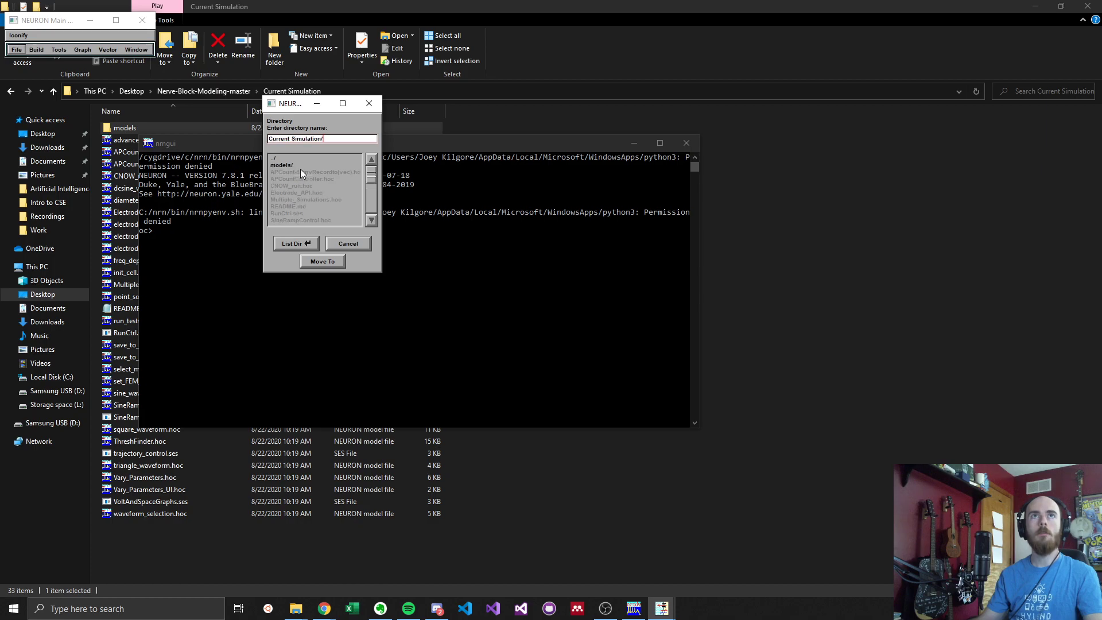
double_click(275, 165)
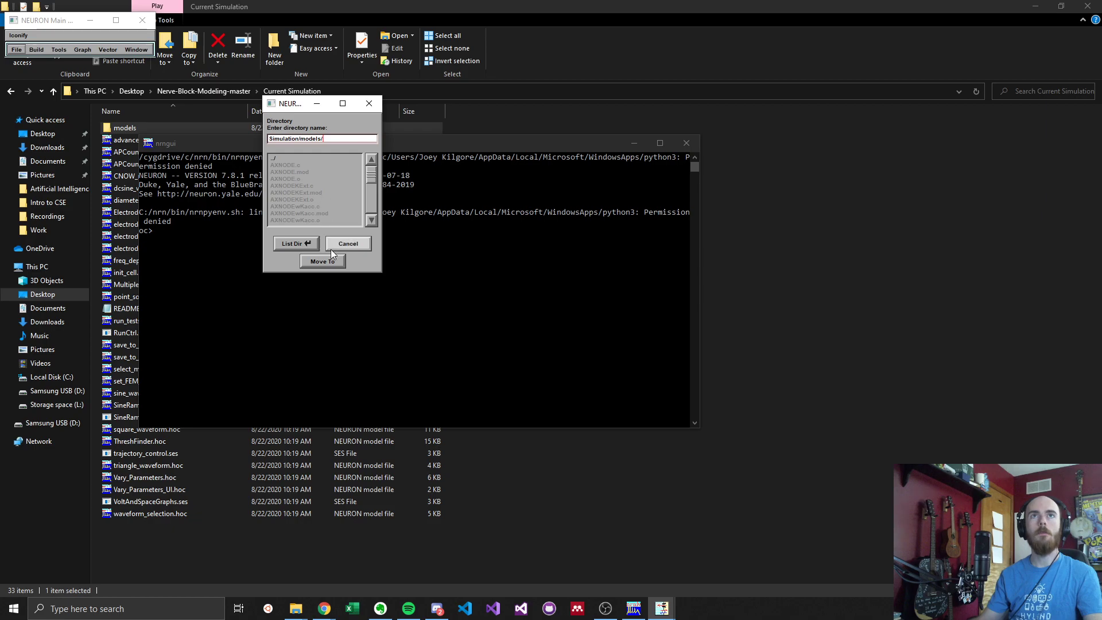
click(322, 261)
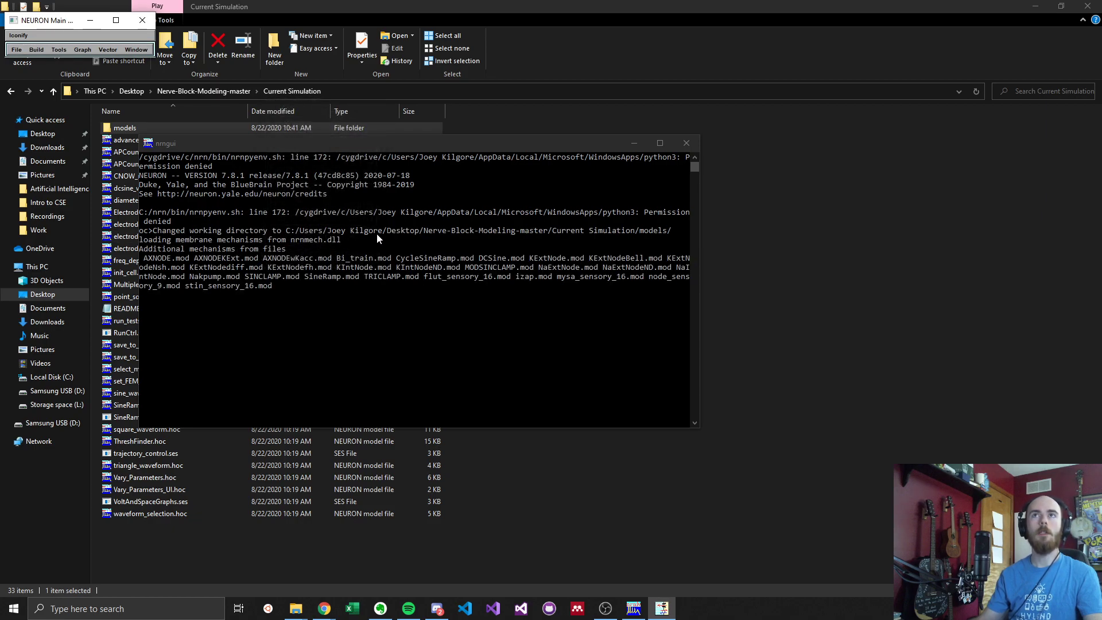
Examine the nrngui console output for the working directory and the mechanisms loaded from nrnmech.dll
click(659, 230)
drag(643, 230, 660, 233)
click(660, 231)
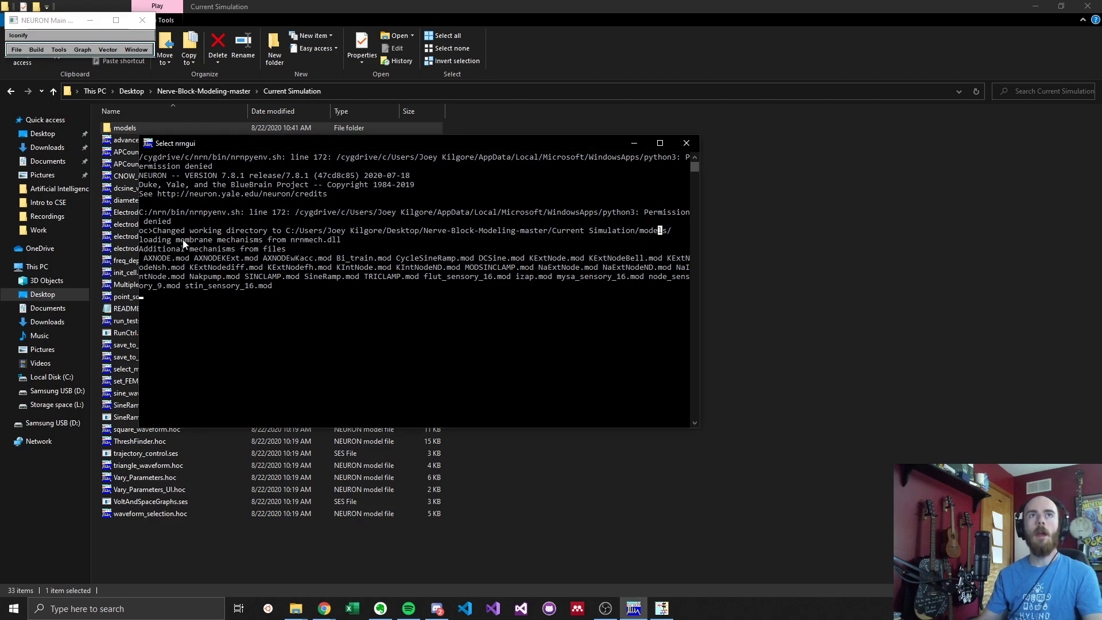
Examine the nrnmech.dll loading line and the list of additional .mod mechanism files in the nrngui console
click(142, 240)
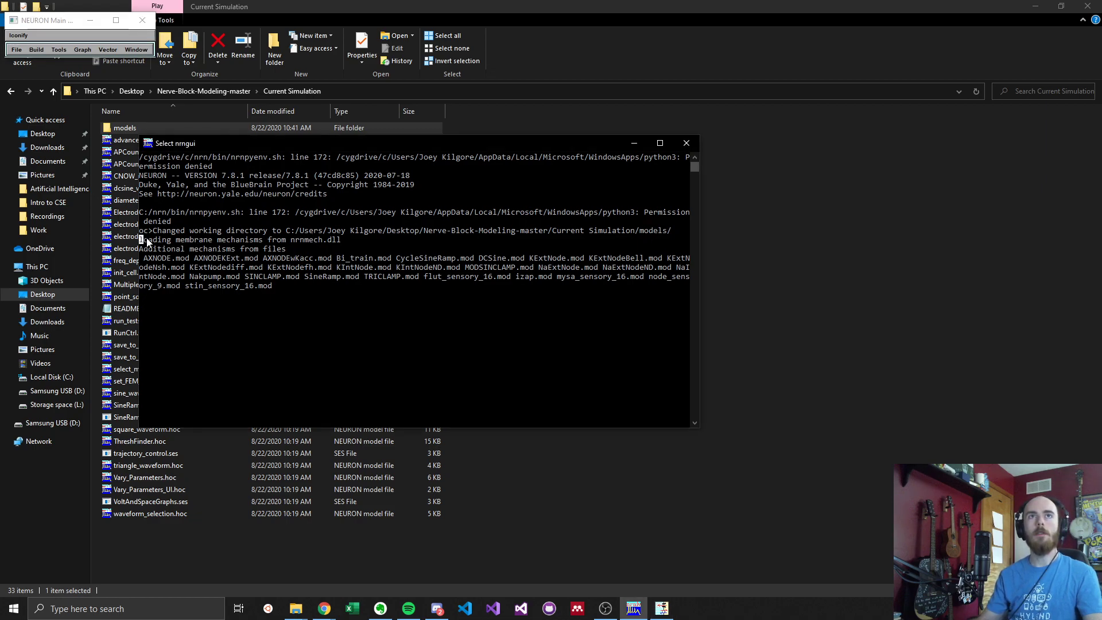
right_click(327, 253)
drag(145, 258, 280, 292)
right_click(280, 291)
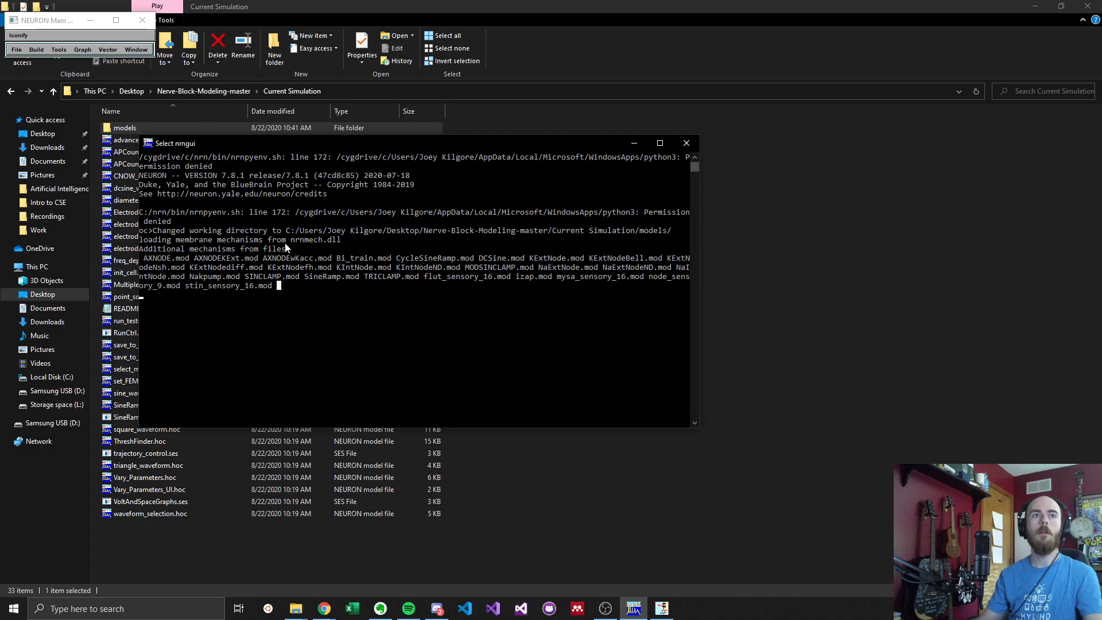
Load the hoc file CNOW_run.hoc from the Current Simulation folder, one level above models
click(16, 50)
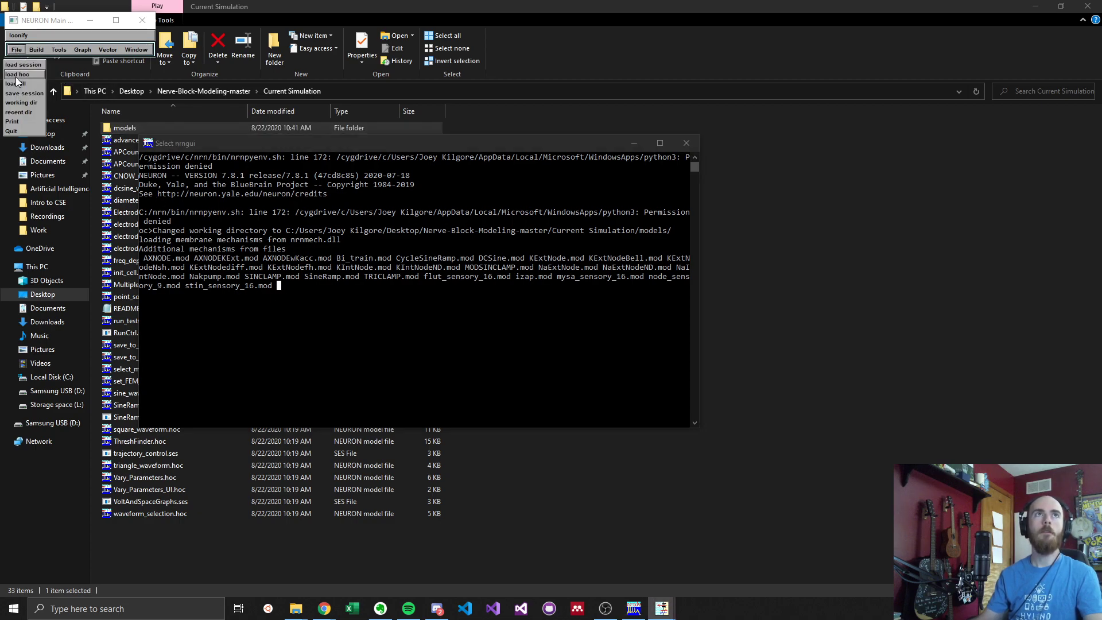
click(18, 75)
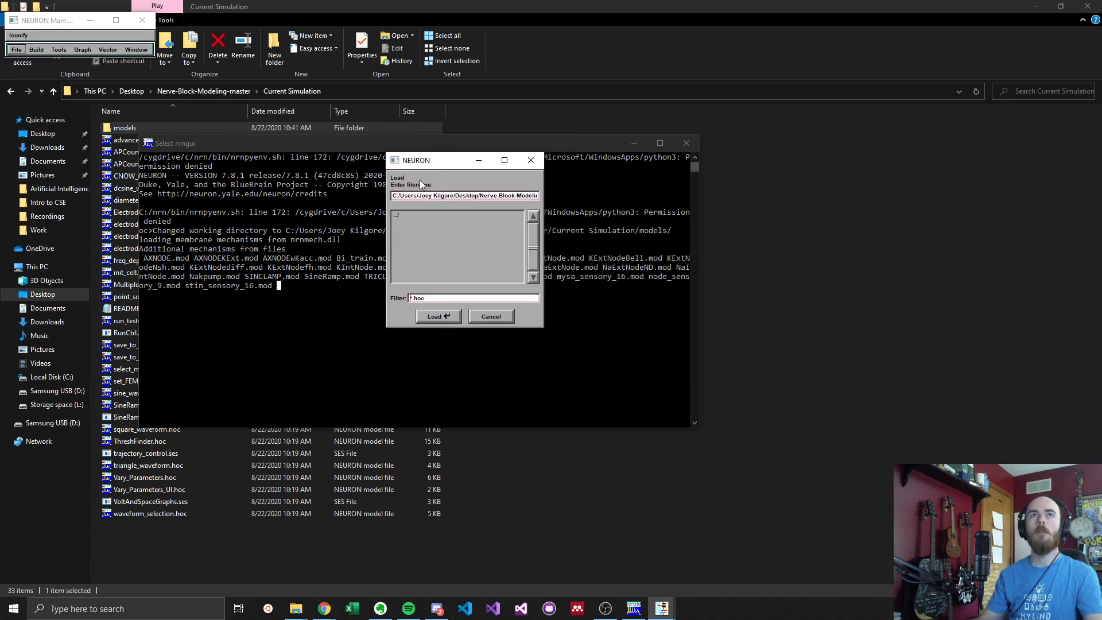
click(17, 50)
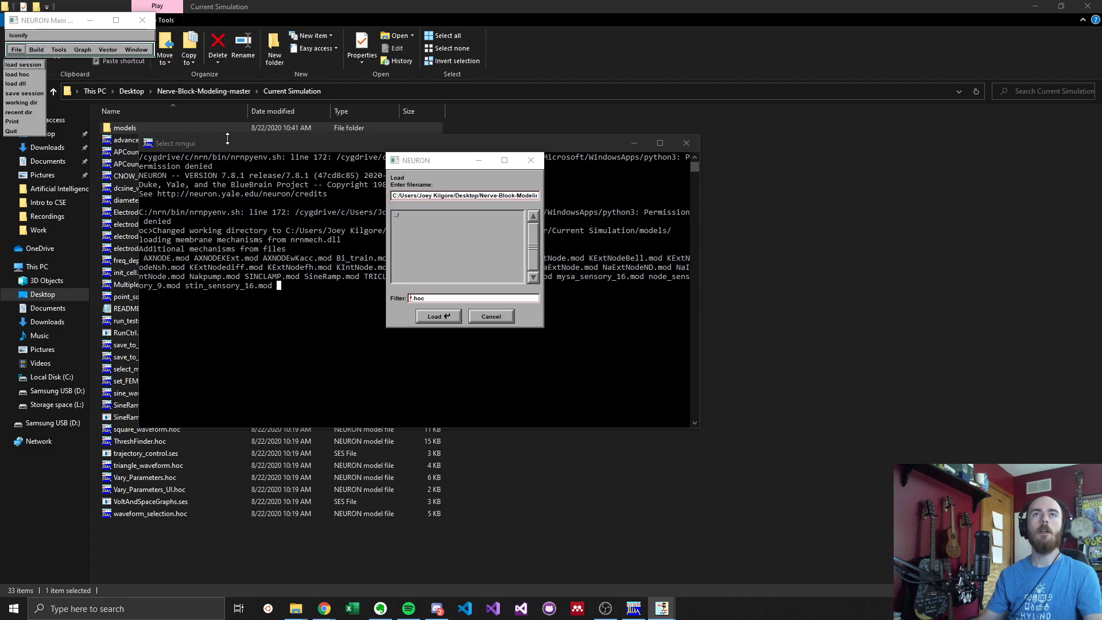
click(441, 260)
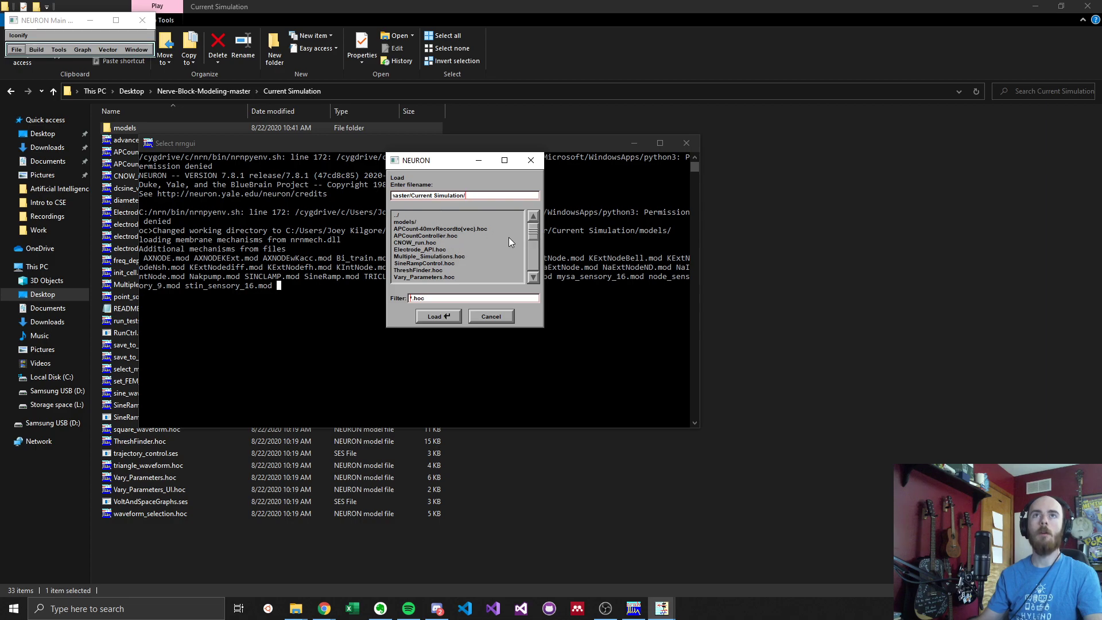
click(420, 244)
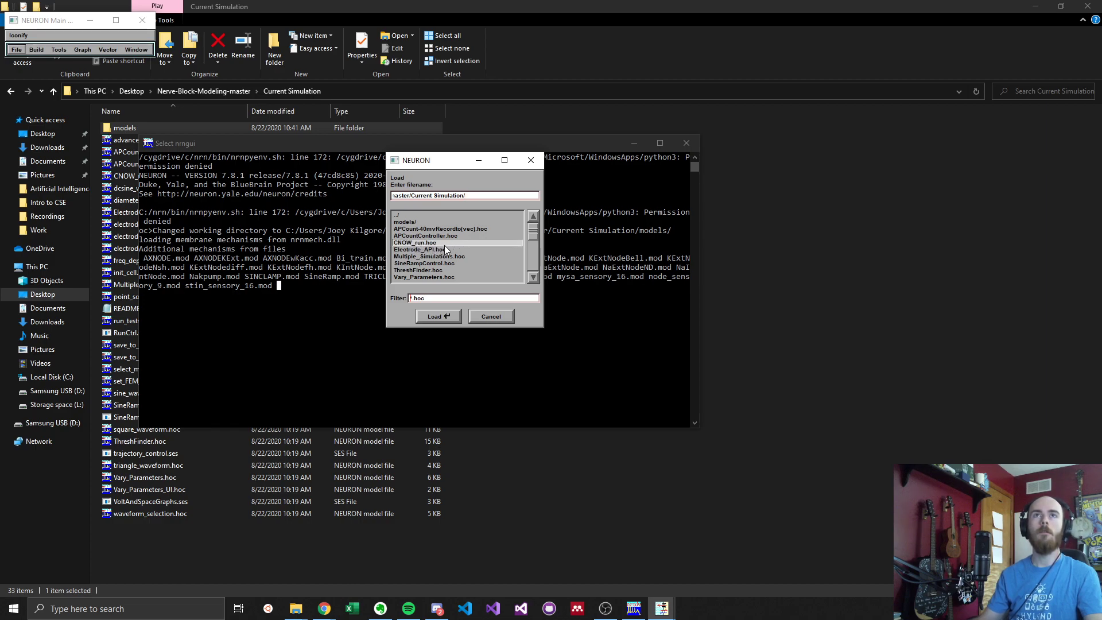
double_click(433, 244)
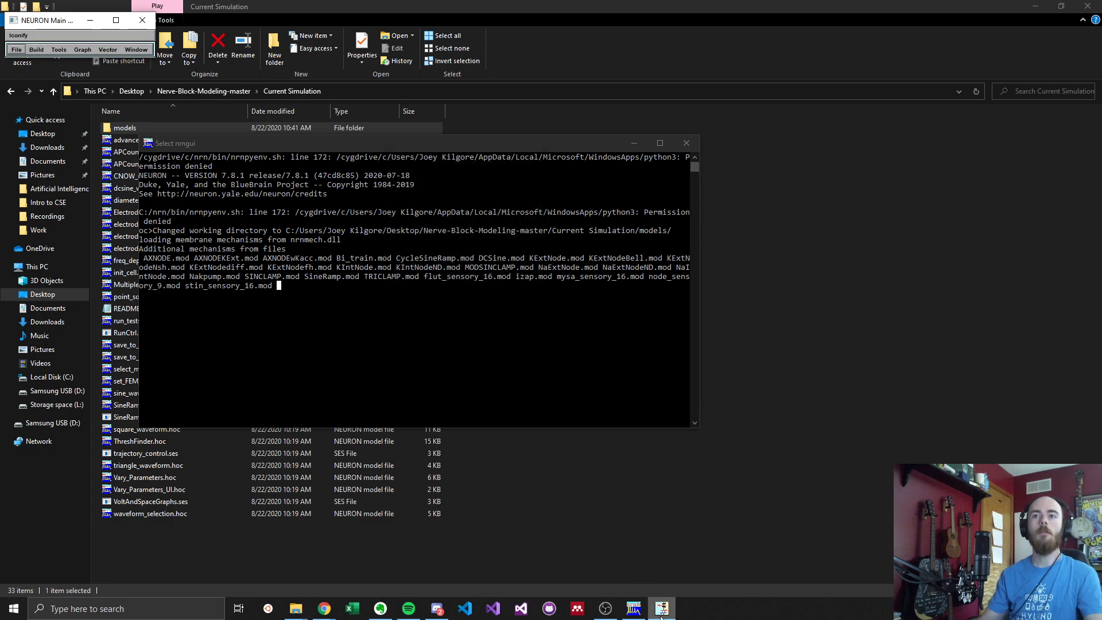
Bring the nrngui console forward and cancel its text selection so the script's output can continue
mouse_move(661, 617)
click(327, 291)
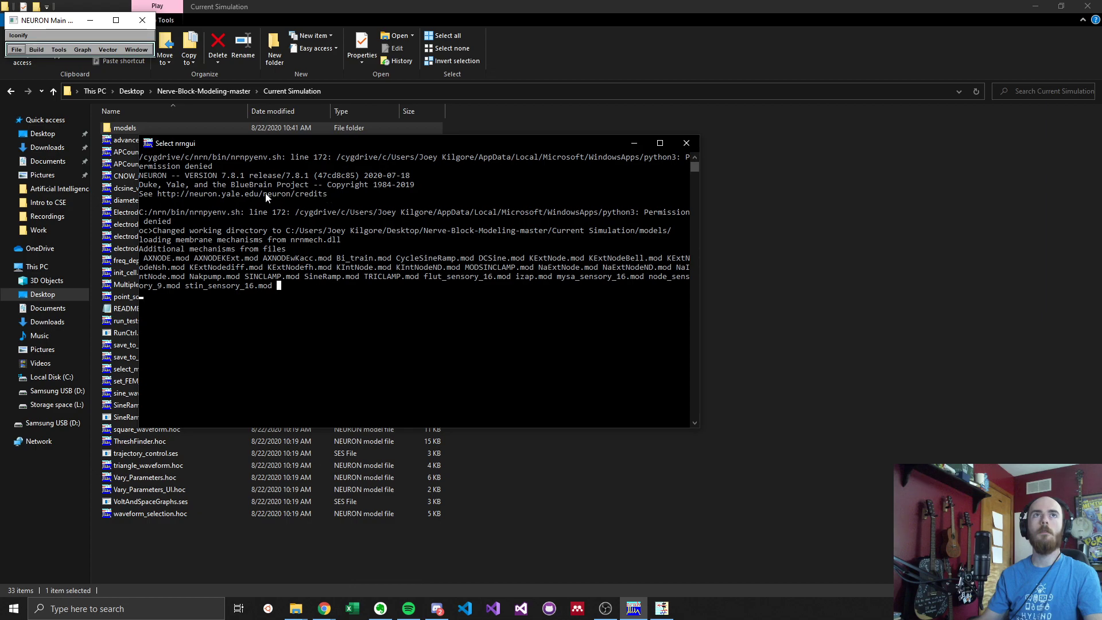
drag(57, 24, 104, 100)
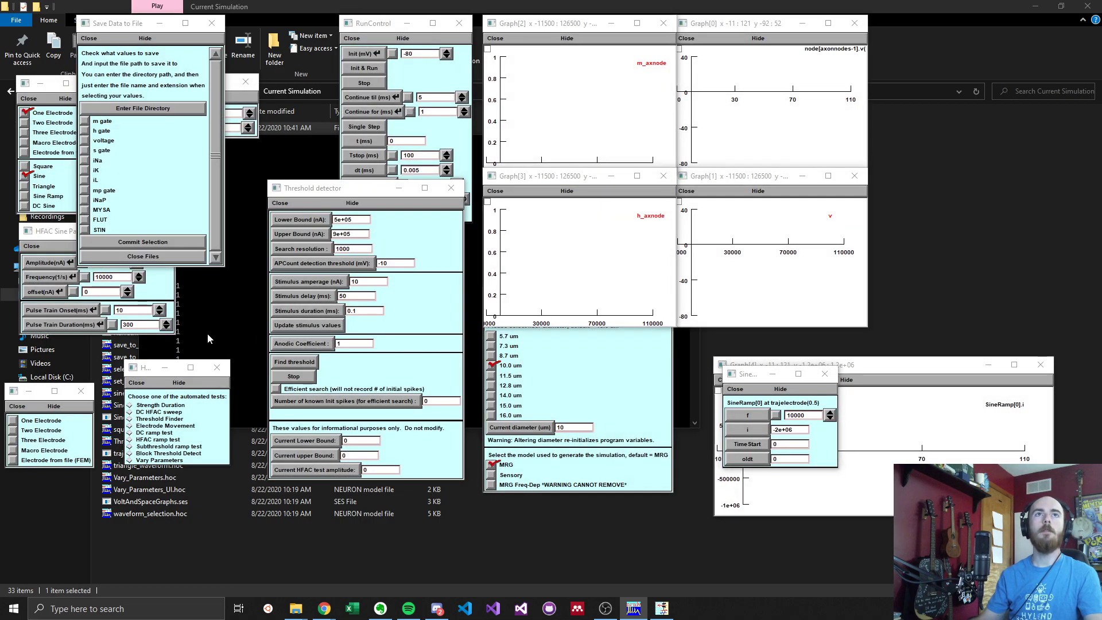
click(283, 155)
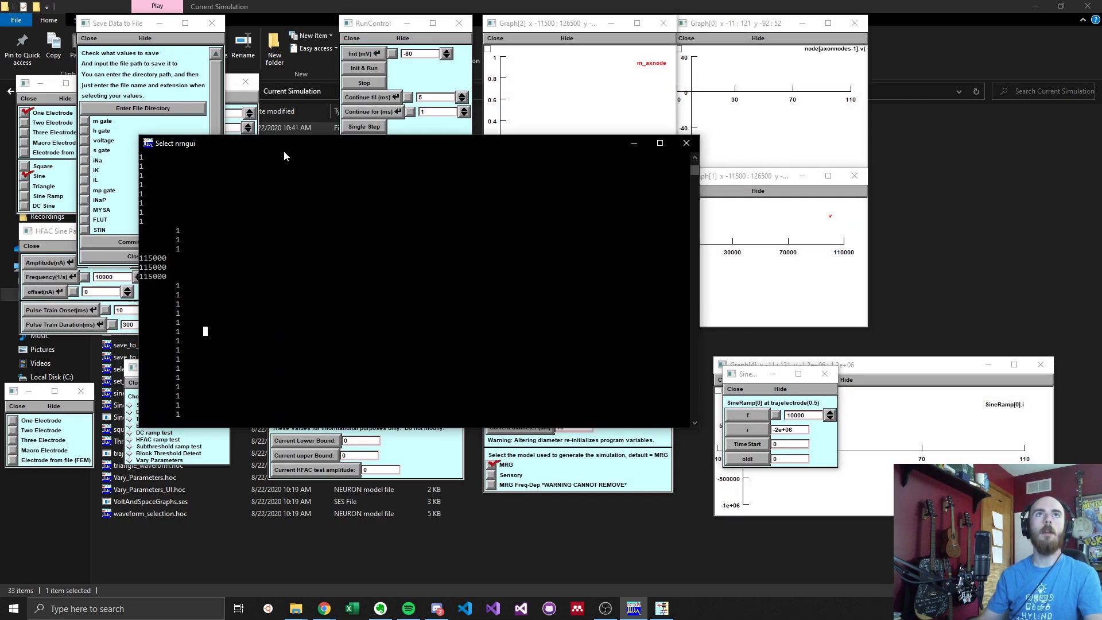
key(Escape)
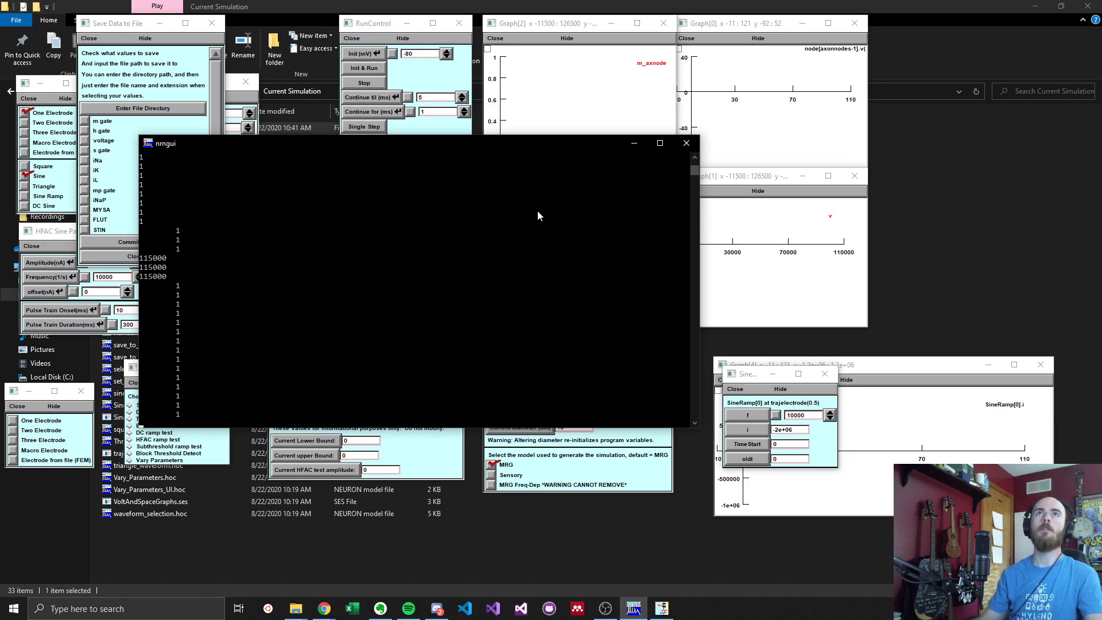
Move the Save Data to File window clear of the electrode and waveform options, and initialize and run the simulation
click(111, 26)
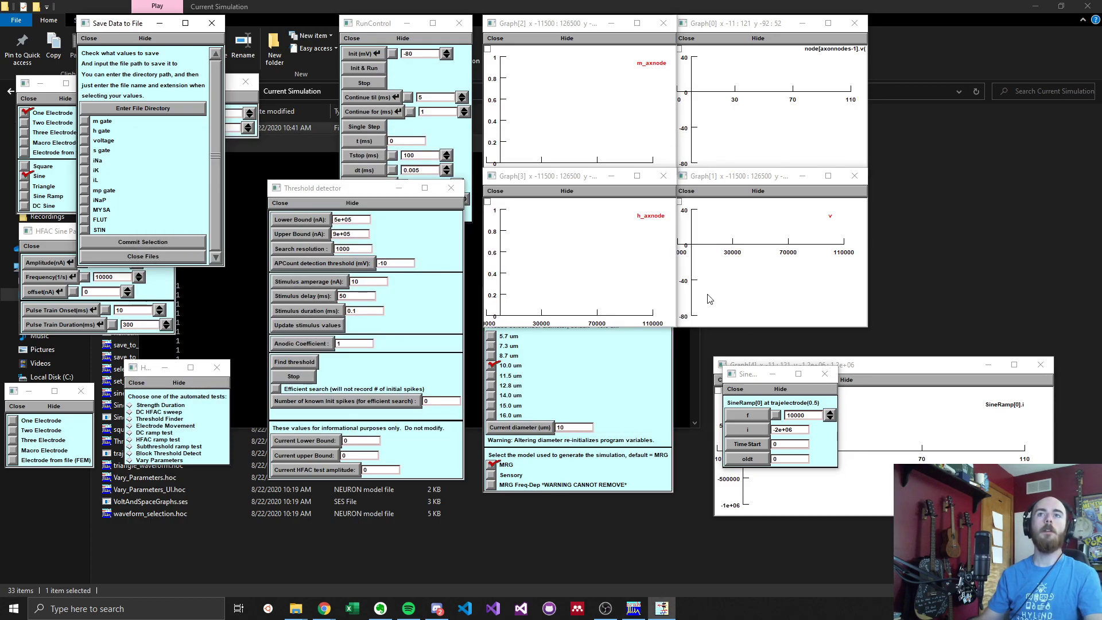
drag(120, 27, 157, 27)
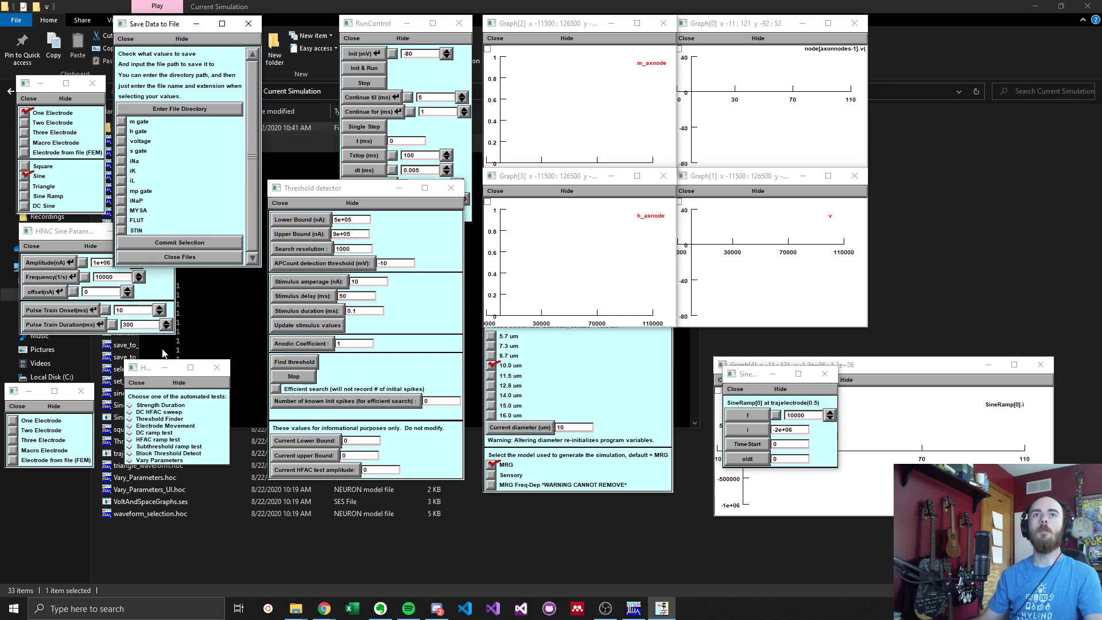
click(404, 80)
click(373, 67)
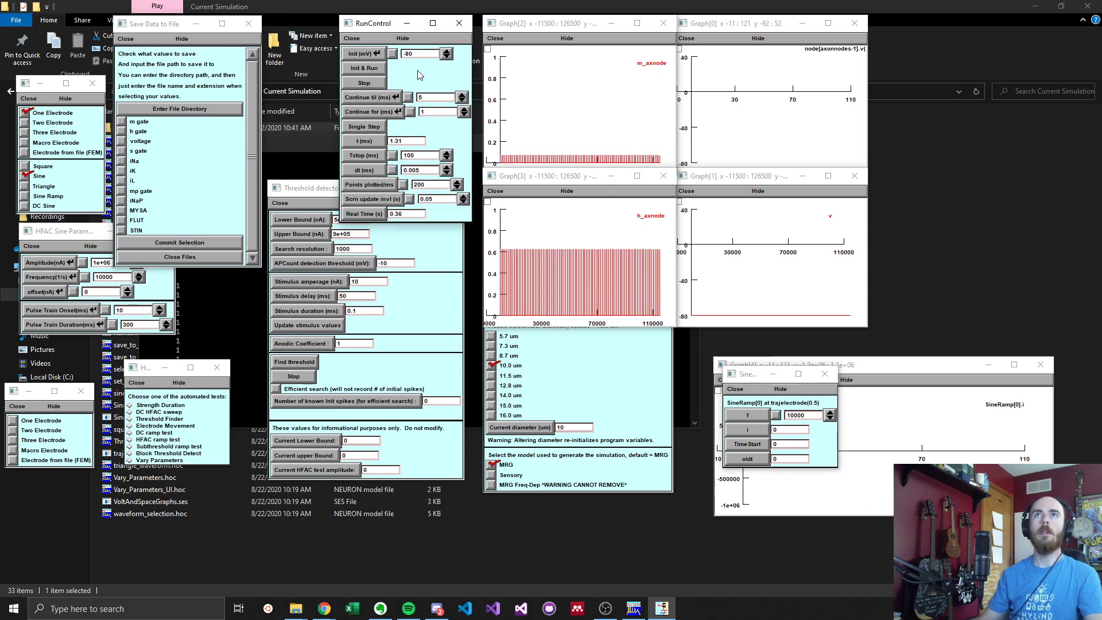